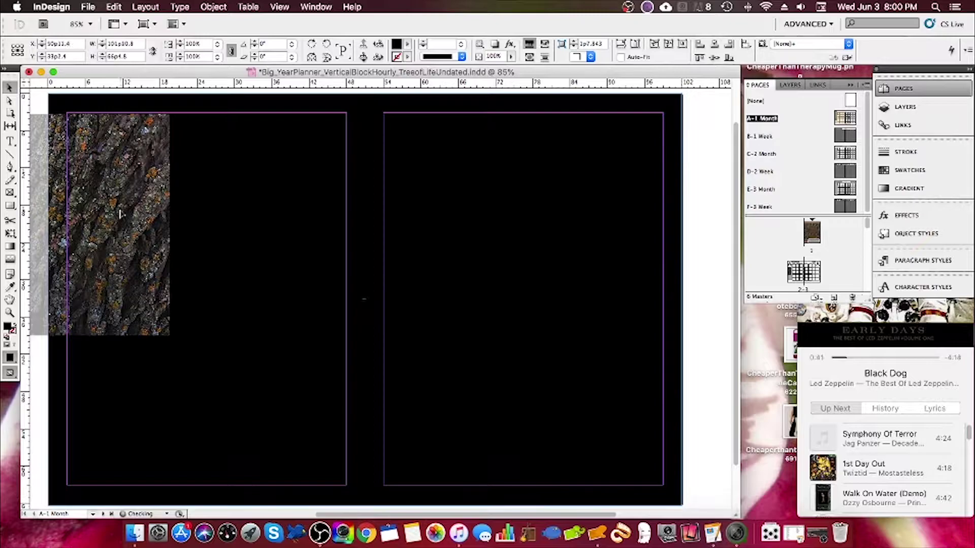
Narrow the bark image frame to the left page of the A-1 Month master and enlarge the image to span the page's width
left_click_drag(213, 332, 305, 376)
left_click(660, 343)
left_click_drag(681, 299, 366, 257)
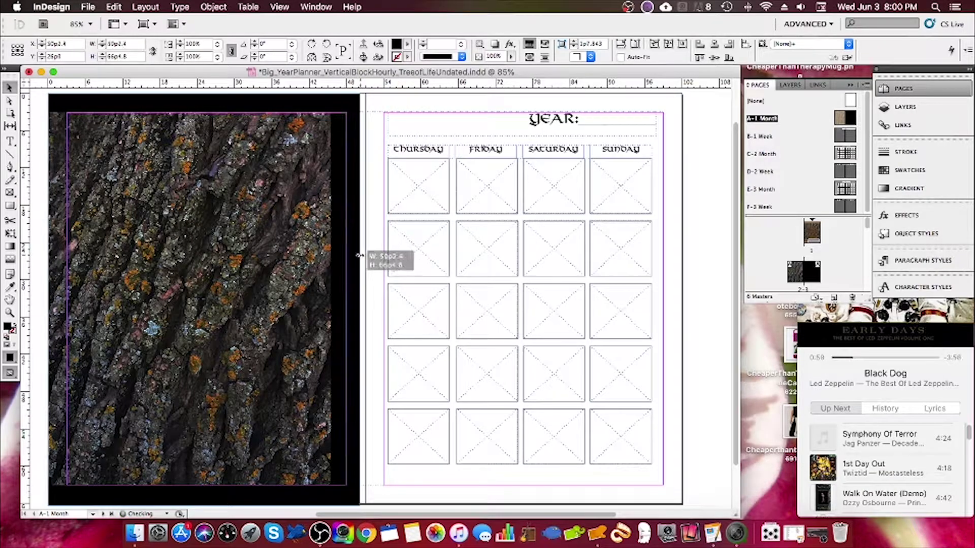
left_click(253, 256)
left_click_drag(331, 486, 365, 485)
Duplicate the left page's bark background frame and position the copy over the right page
left_click(89, 106)
key("super+c")
key("super+v")
left_click_drag(288, 171, 432, 169)
Send both bark background frames behind the calendar content on the A-1 Month master
left_click(257, 110, "shift")
left_click(213, 7)
left_click(381, 91)
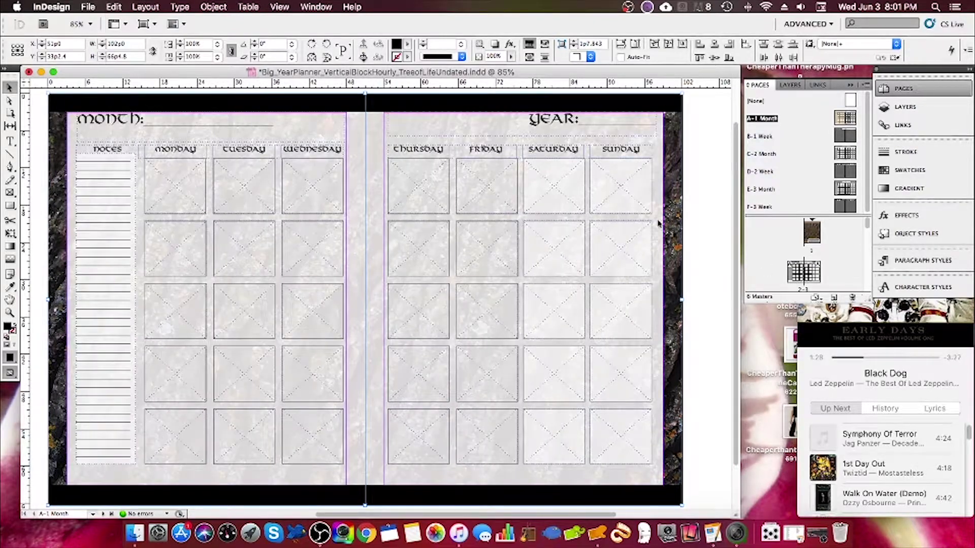
Nudge the Month and Year heading frames slightly down from the top margin on the A-1 Month master
left_click(172, 125)
key("Down")
key("Down")
key("Down")
key("Down")
key("Down")
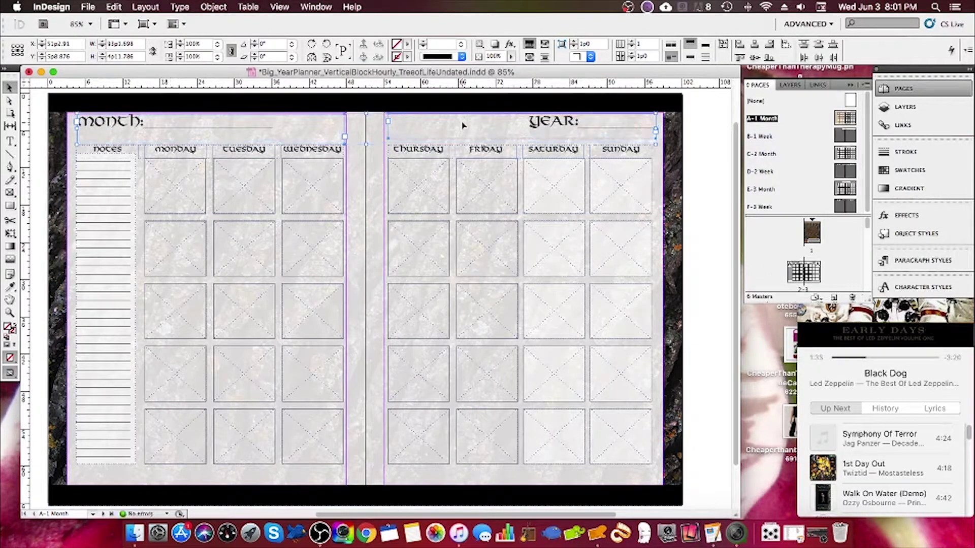
key("Down")
key("Down")
key("Down")
double_click(152, 123)
triple_click(152, 123)
left_click(702, 179)
key("v")
Fill all Saturday and Sunday day boxes with the tan R=226 G=190 B=140 swatch
left_click(610, 182)
left_click(561, 188, "shift")
left_click(566, 247, "shift")
left_click(617, 249, "shift")
left_click(563, 309, "shift")
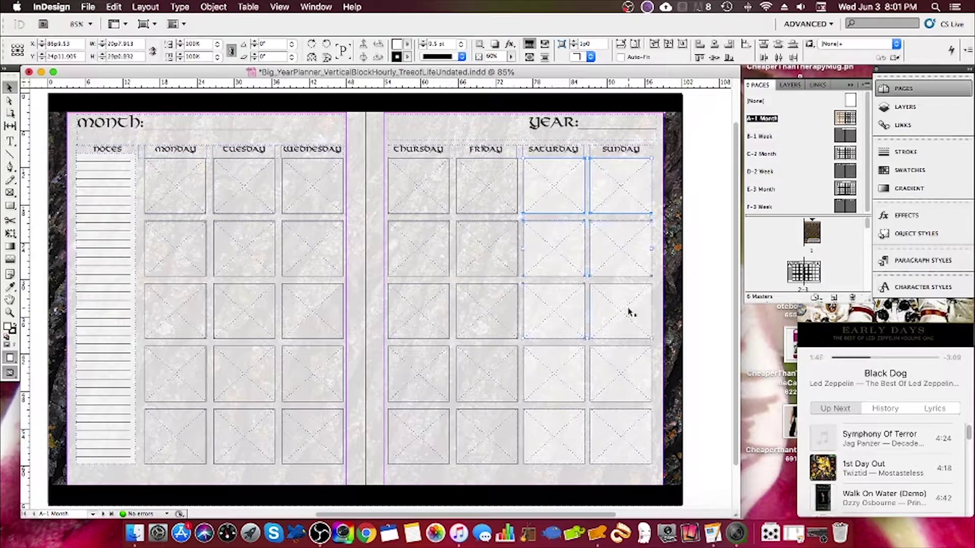
left_click(408, 44)
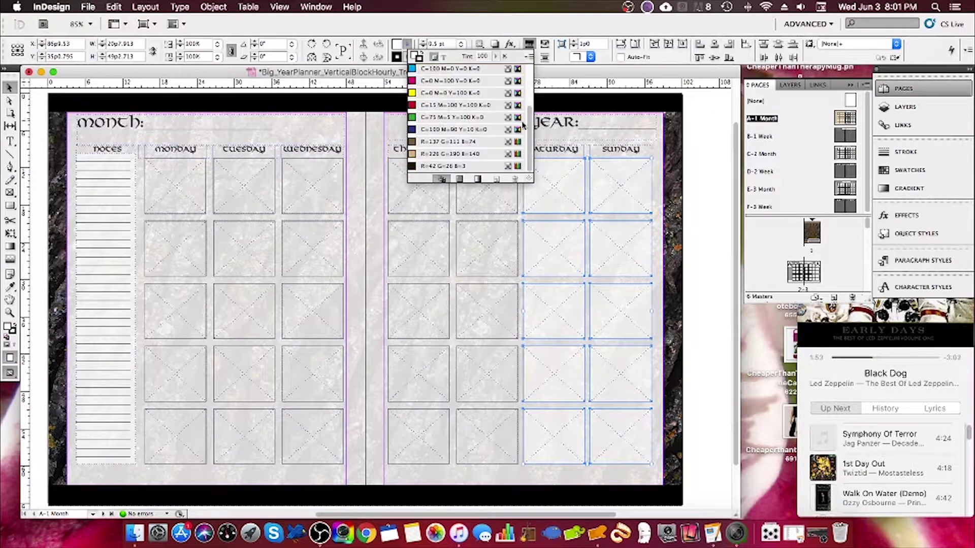
left_click(443, 154)
Remove the fill from the Notes column text frame on the A-1 Month master
left_click(105, 305)
left_click(409, 44)
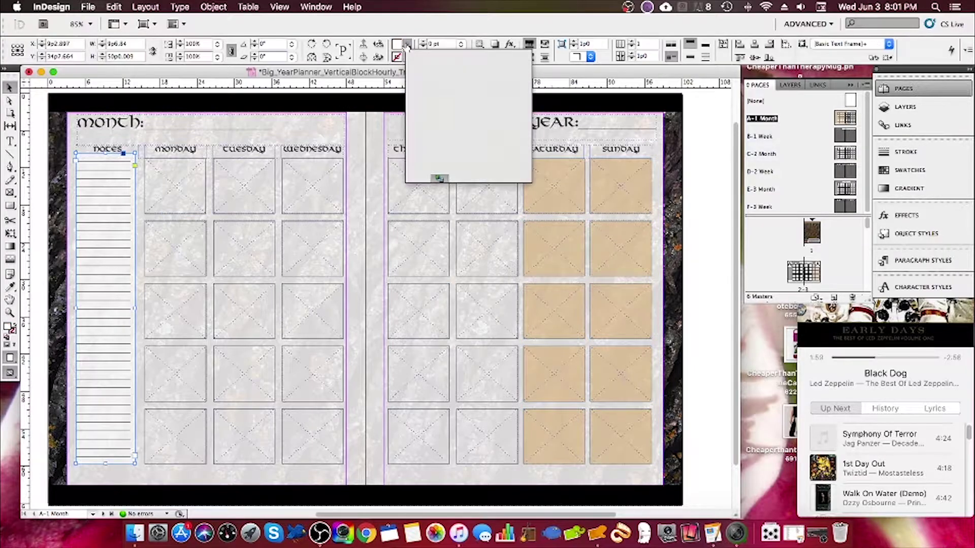
left_click(432, 72)
Copy both bark background frames from the A-1 Month master and open the B-1 Week master
left_click(677, 144)
left_click(322, 104, "shift")
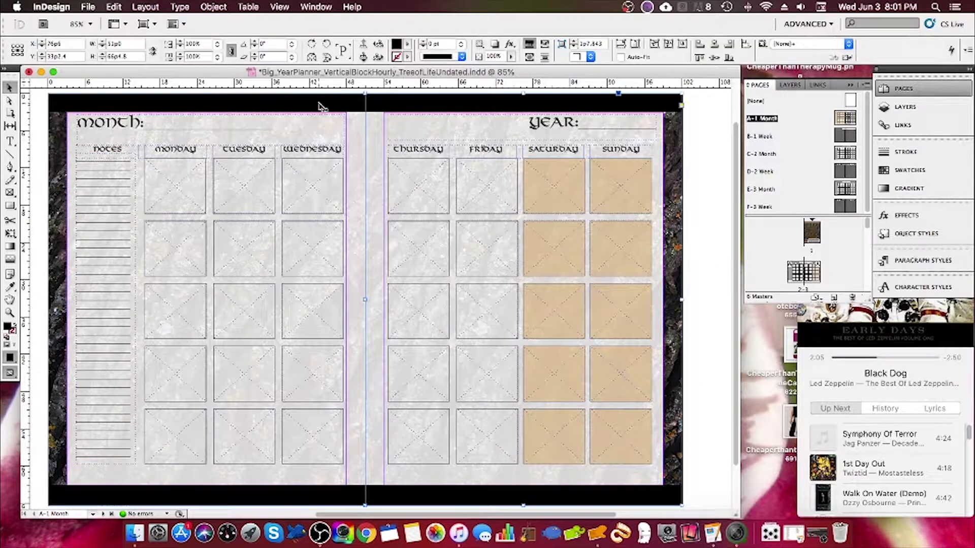
double_click(839, 136)
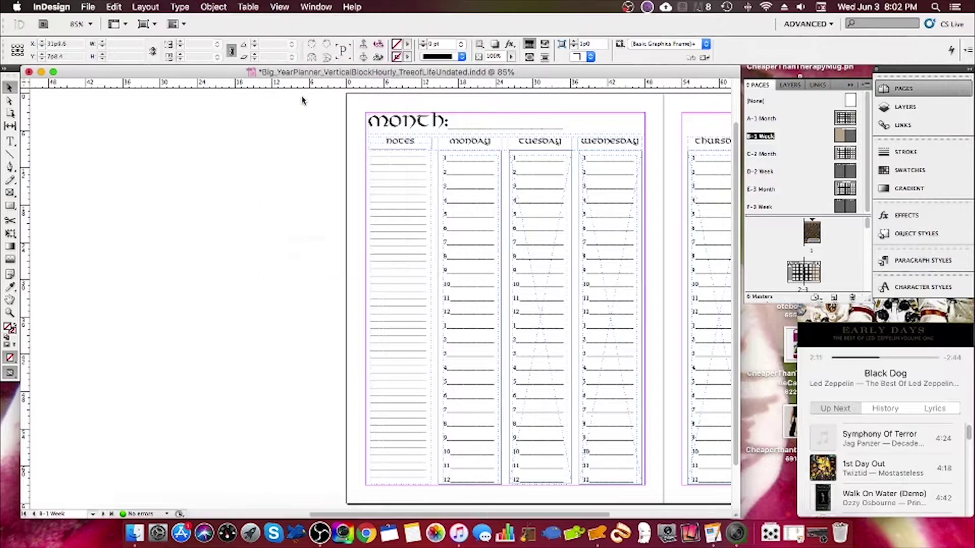
Fill the Saturday and Sunday columns of the B-1 Week master with the tan R=226 G=190 B=140 swatch
left_click(603, 157)
left_click(660, 168, "shift")
left_click(409, 44)
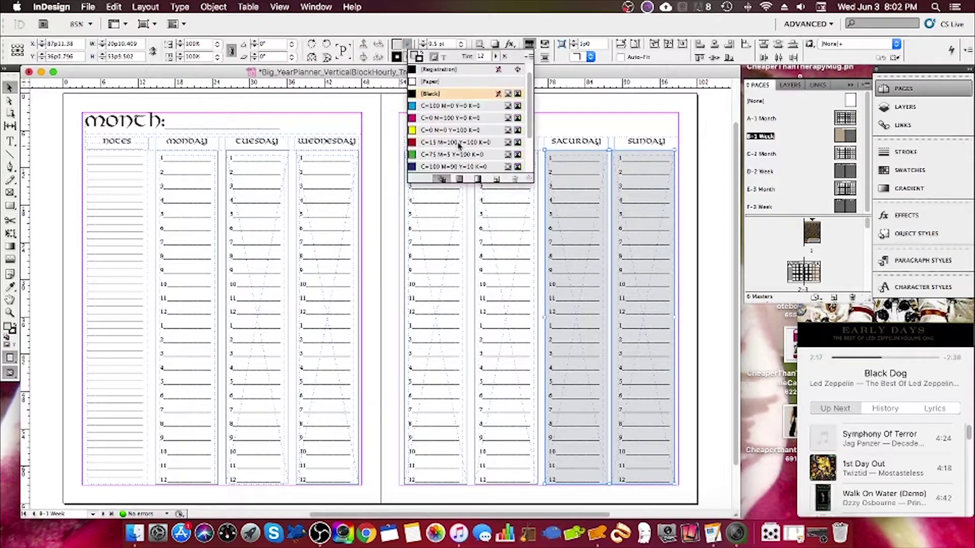
left_click(451, 154)
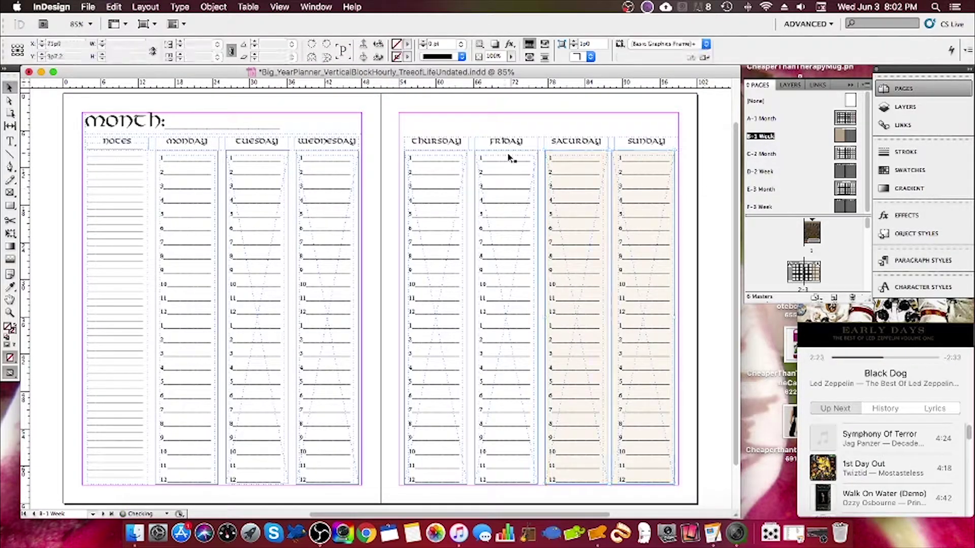
Paste the bark backgrounds onto the B-1 Week spread and arrange them behind the weekly columns
key("super+v")
left_click(213, 8)
mouse_move(282, 45)
left_click(402, 79)
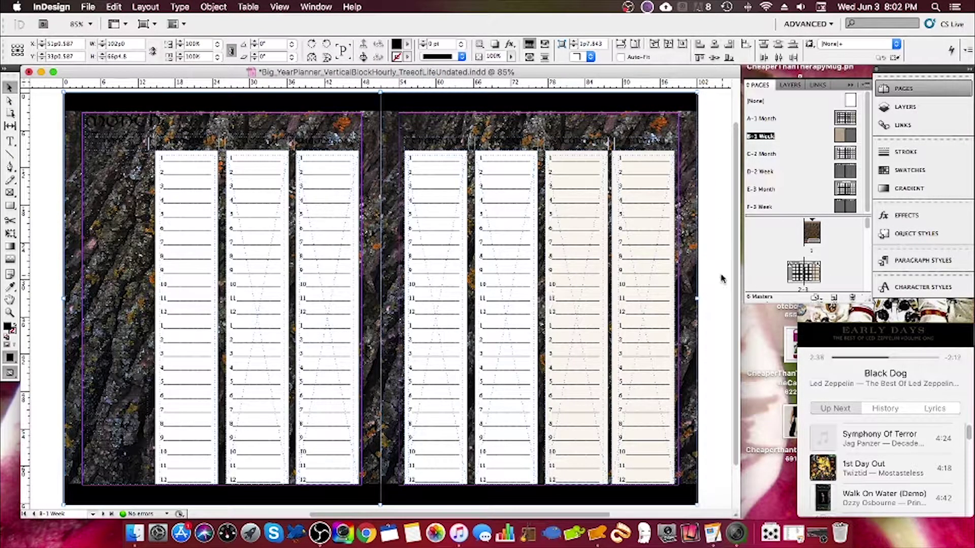
Narrow the right page's bark frame to a strip along its outer edge and place a copy near the left page's outer edge
left_click_drag(381, 298, 683, 264)
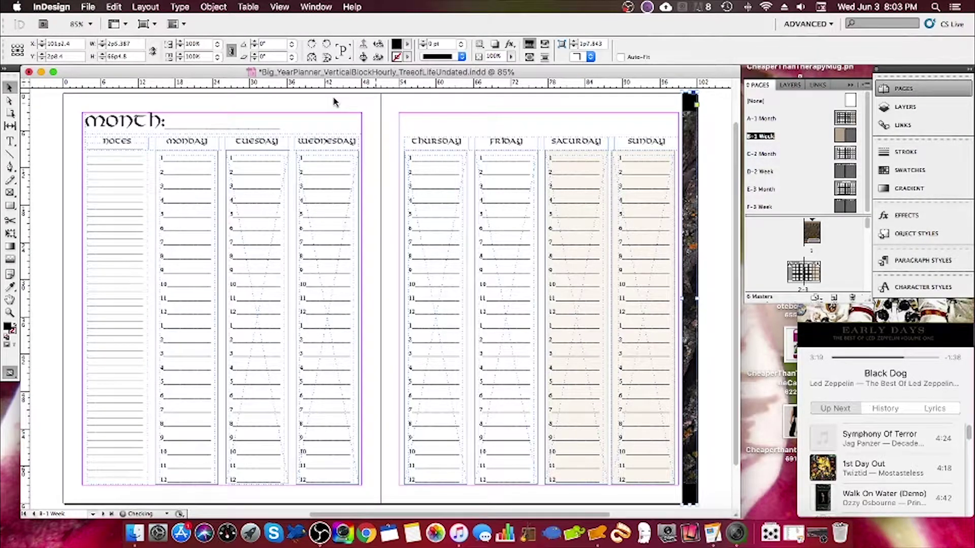
key("super+c")
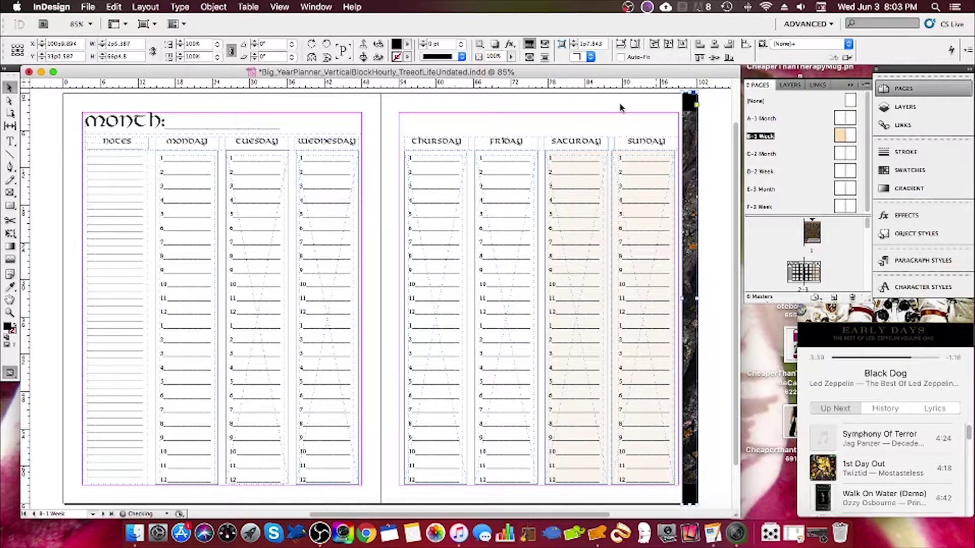
key("super+v")
left_click_drag(379, 101, 72, 100)
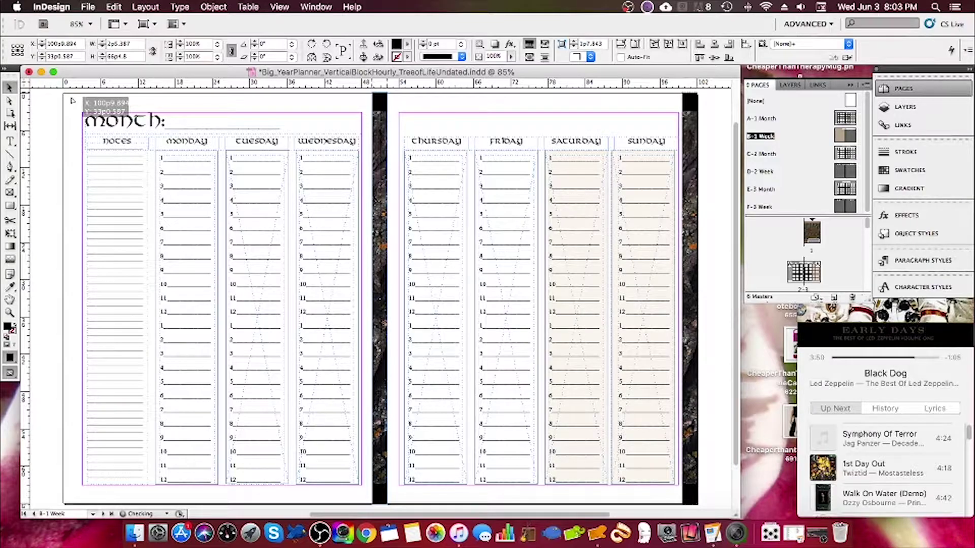
mouse_move(72, 101)
left_mouse_down()
mouse_move(84, 139)
mouse_move(75, 120)
left_mouse_up()
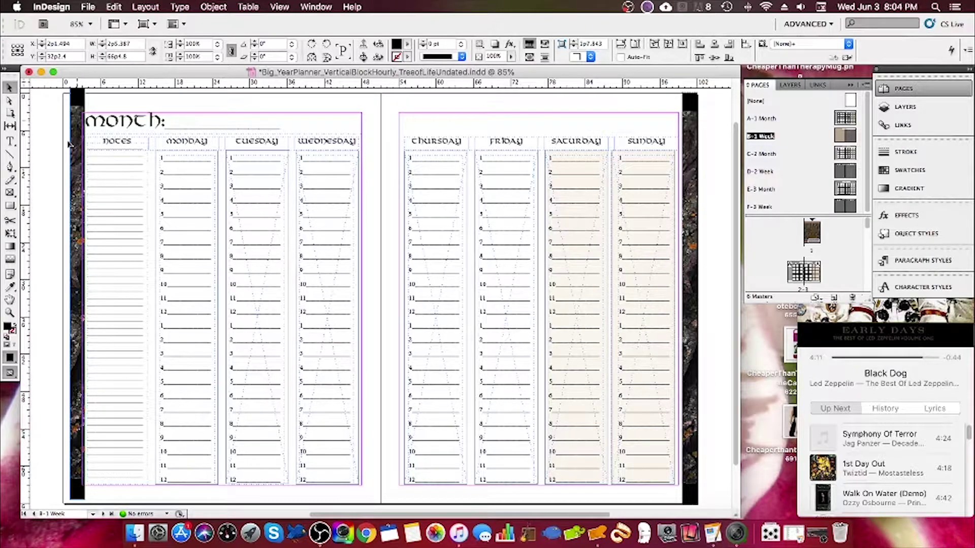
Pause the music and quit iTunes, confirming that the iPhone sync may be canceled
left_click(885, 377)
left_click(47, 7)
left_click(66, 137)
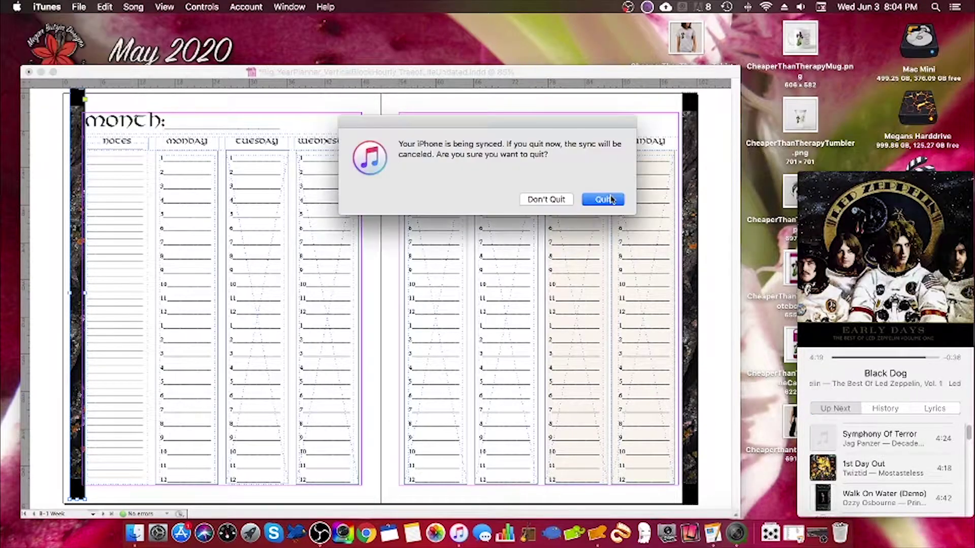
left_click(603, 199)
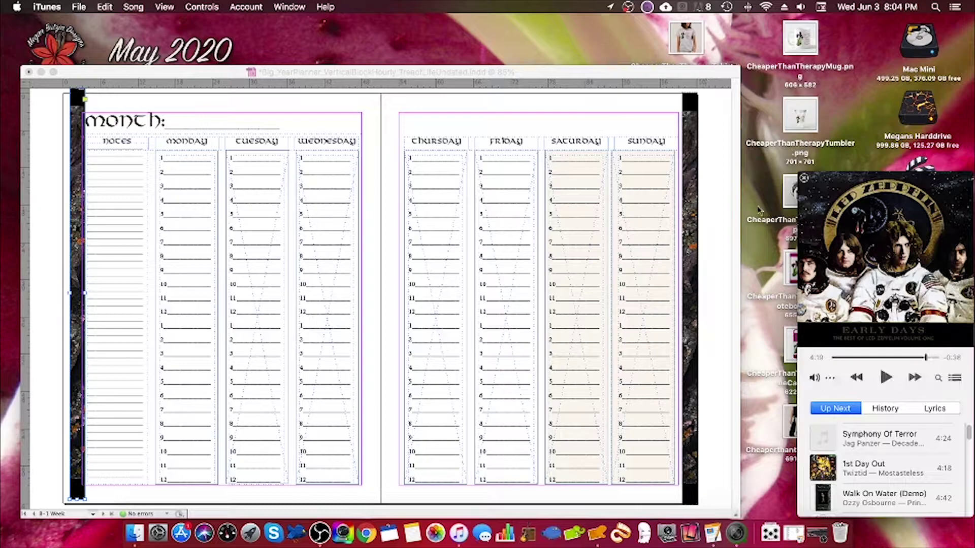
Align the copied bark strip with the left page's outer and top edges on the B-1 Week master
left_click_drag(82, 111, 76, 110)
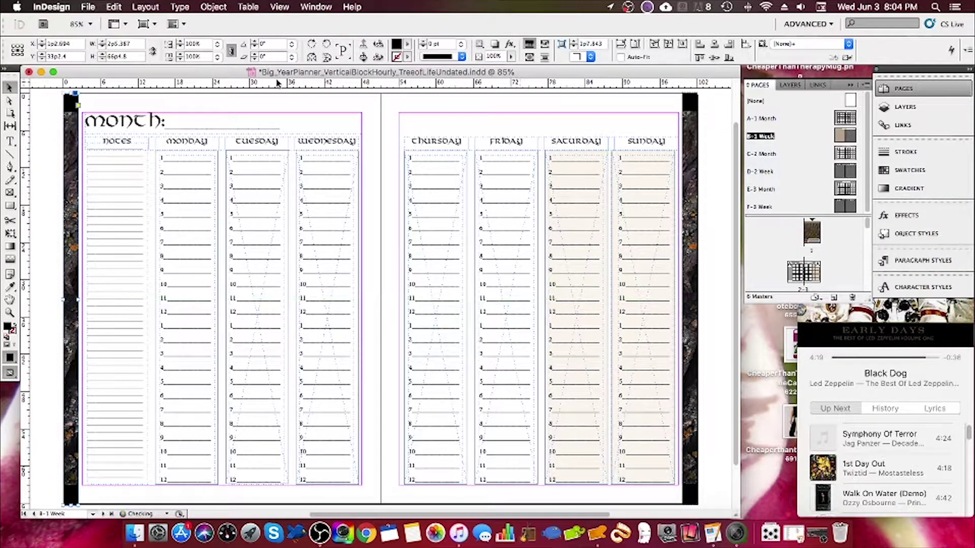
Open the C-2 Month master and paste the bark strip along the left page's outer edge
double_click(841, 156)
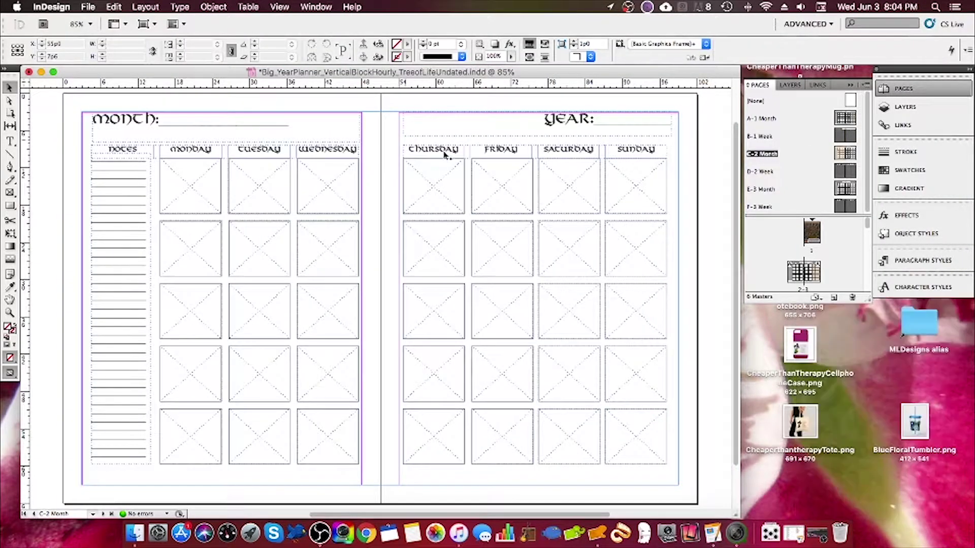
key("super+v")
left_click_drag(378, 122, 105, 97)
Enlarge the bark image inside the left strip so it covers the frame's full height
double_click(73, 133)
left_click(105, 484)
double_click(73, 473)
left_click_drag(104, 483, 117, 502)
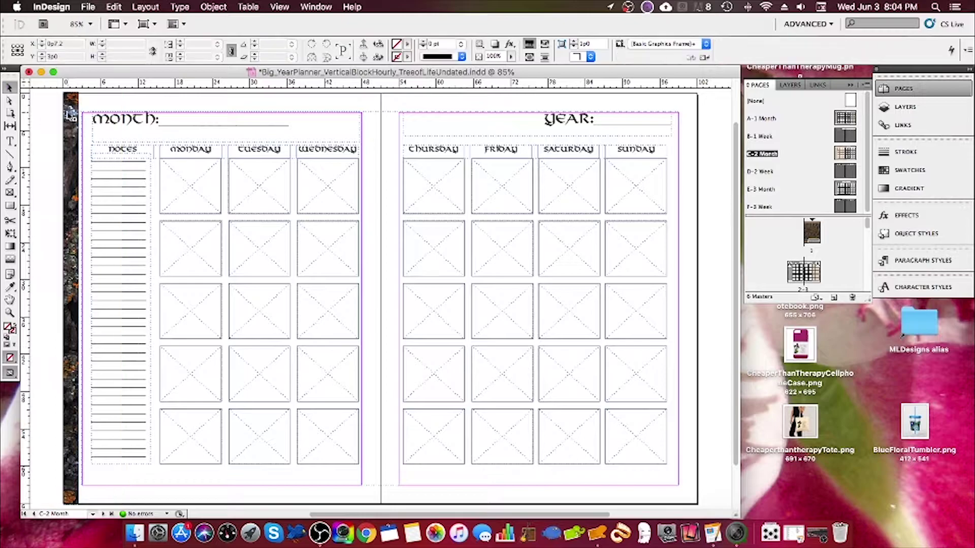
Paste a second bark strip and align it with the right page's outer edge on the C-2 Month master
key("super+v")
left_click_drag(382, 166, 689, 144)
left_click(712, 237)
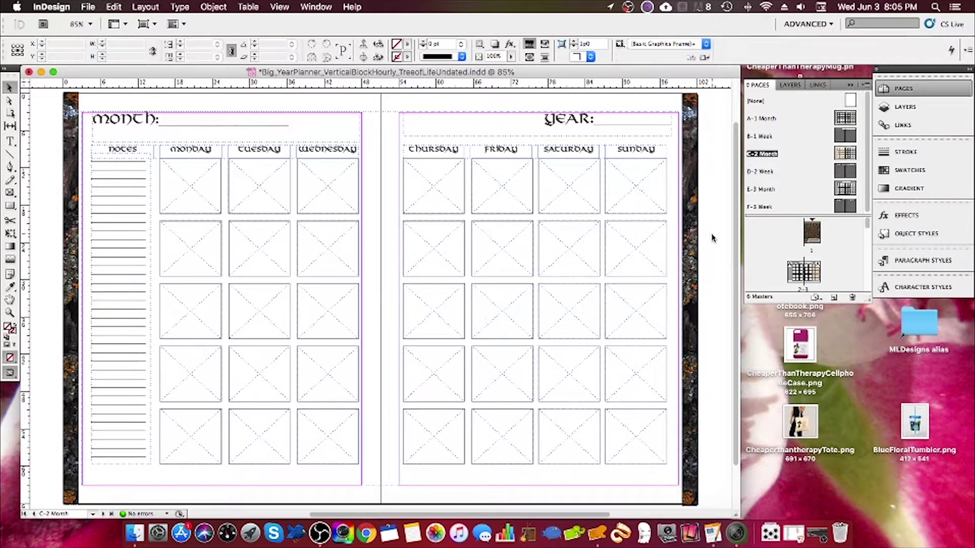
Fill all Saturday and Sunday day boxes of the C-2 Month master with the brown R=137 G=111 B=74 swatch
left_click(579, 193)
left_click(631, 200, "shift")
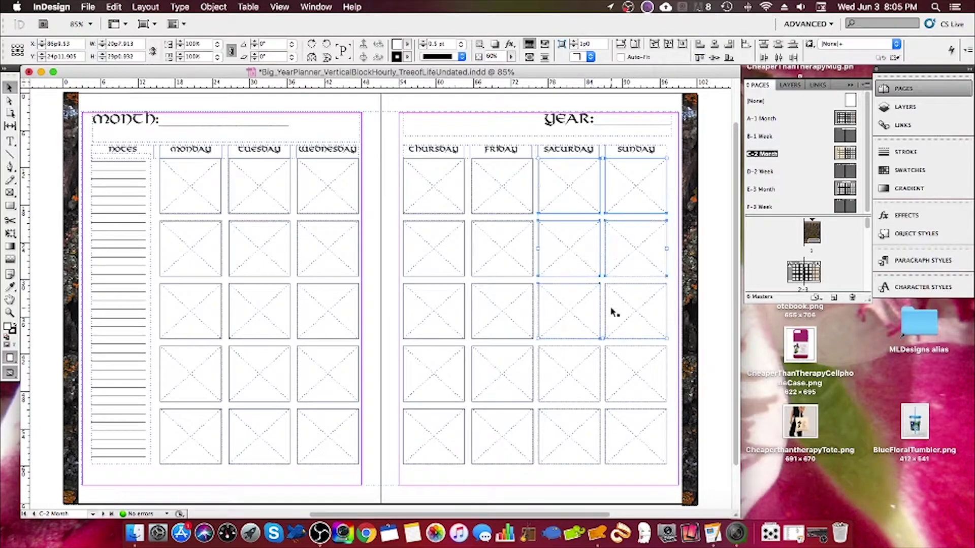
left_click(411, 45)
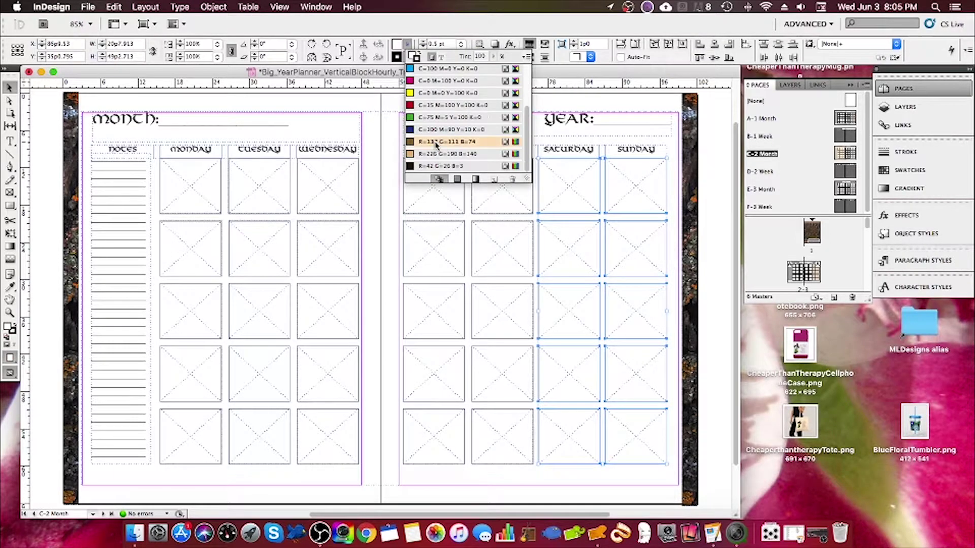
left_click(449, 141)
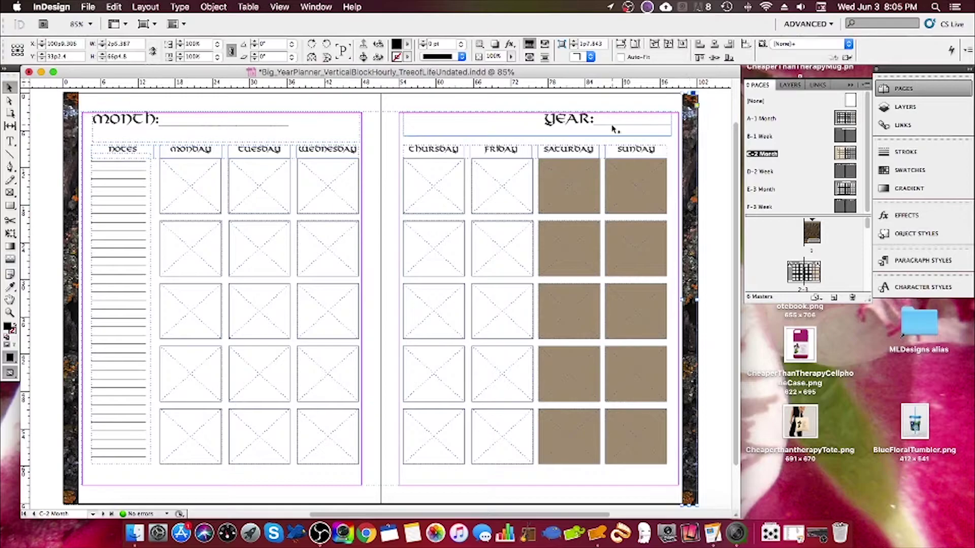
Reposition the bark image inside the right page's strip on the C-2 Month master
left_click(692, 142)
left_click_drag(690, 233, 697, 252)
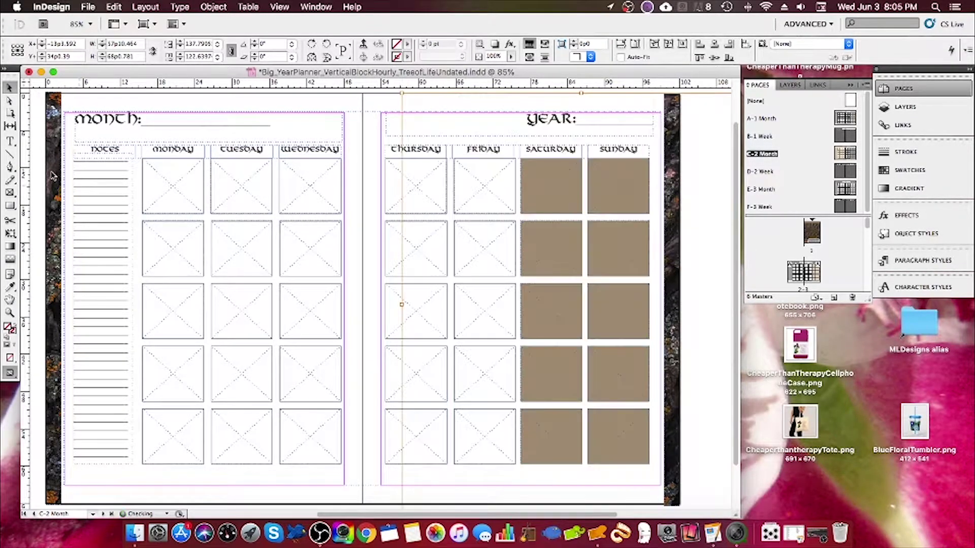
Copy both bark edge strips from the C-2 Month master to the same outer edges of the D-2 Week master
left_click(55, 226)
left_click(675, 141, "shift")
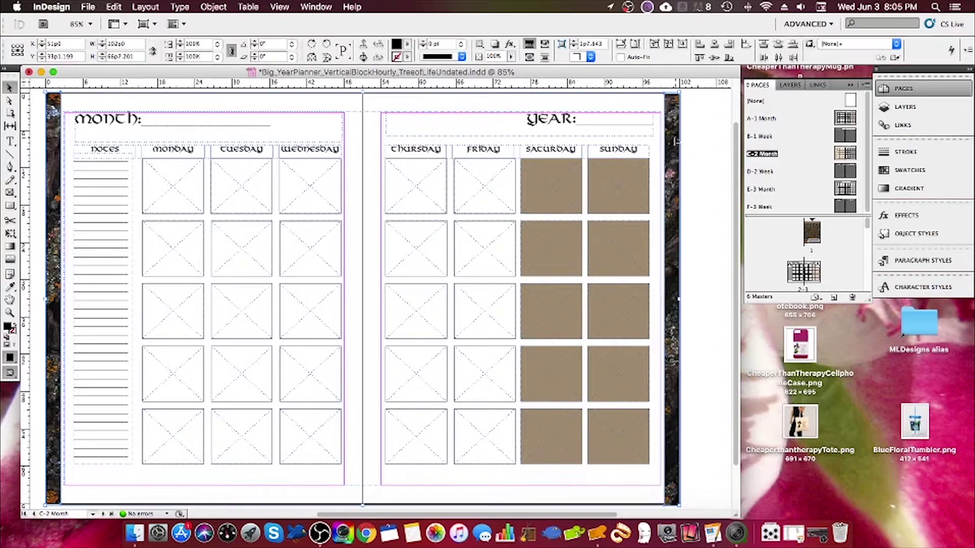
double_click(844, 171)
left_click(279, 7)
left_click(325, 105)
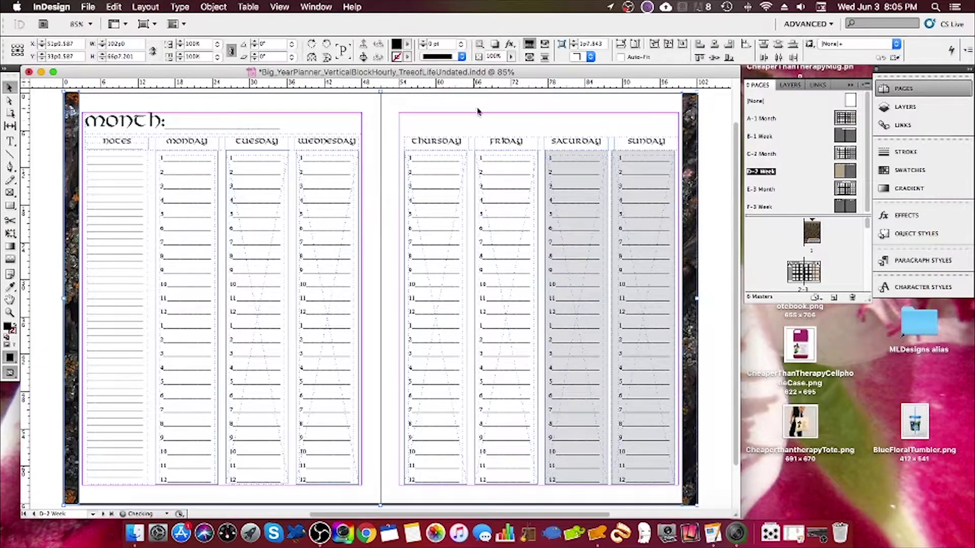
Fill the Saturday and Sunday columns of the D-2 Week master with the brown swatch
left_click(609, 161)
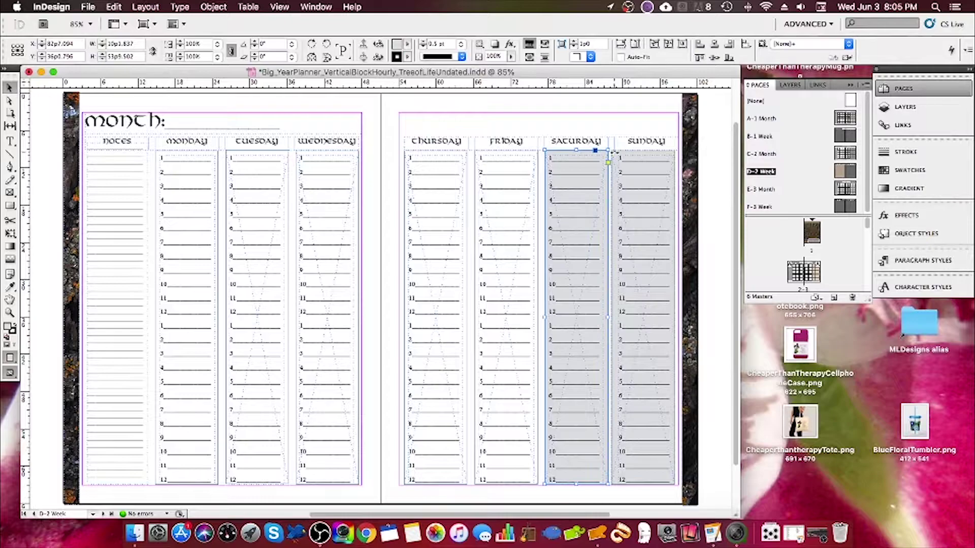
left_click(631, 153, "shift")
left_click(408, 44)
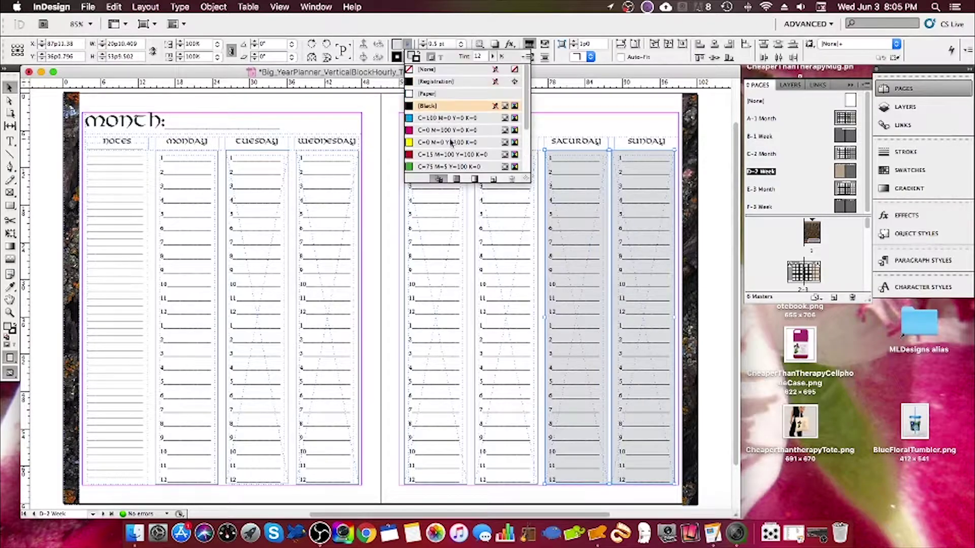
left_click(710, 229)
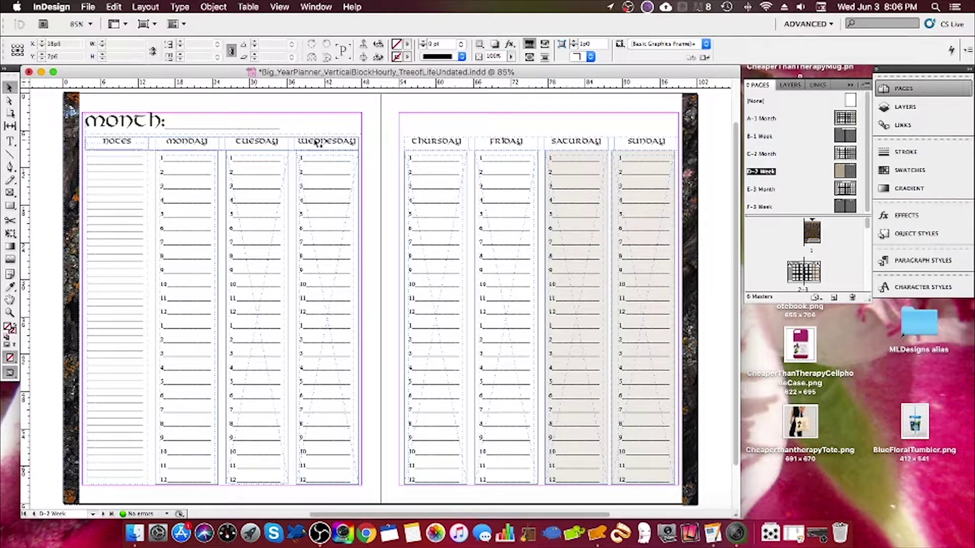
Reopen the C-2 Month master and remove the fill from its Notes column text frame
double_click(844, 153)
left_click(136, 165)
left_click(407, 44)
left_click(426, 72)
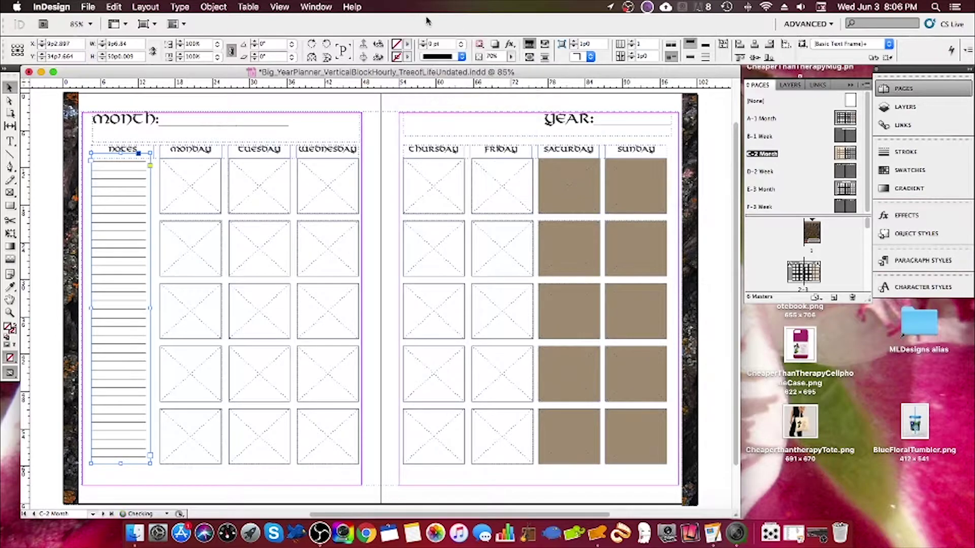
Extend the right bark strip to the spine so it covers the whole right page, and reposition its image
left_click(695, 145)
left_click_drag(683, 300, 380, 278)
double_click(688, 157)
left_click_drag(689, 157, 647, 157)
Extend the left bark strip to the spine so it covers the whole left page, and reposition its image
left_click(72, 167)
left_click_drag(78, 299, 380, 278)
double_click(74, 153)
left_click_drag(73, 154, 338, 164)
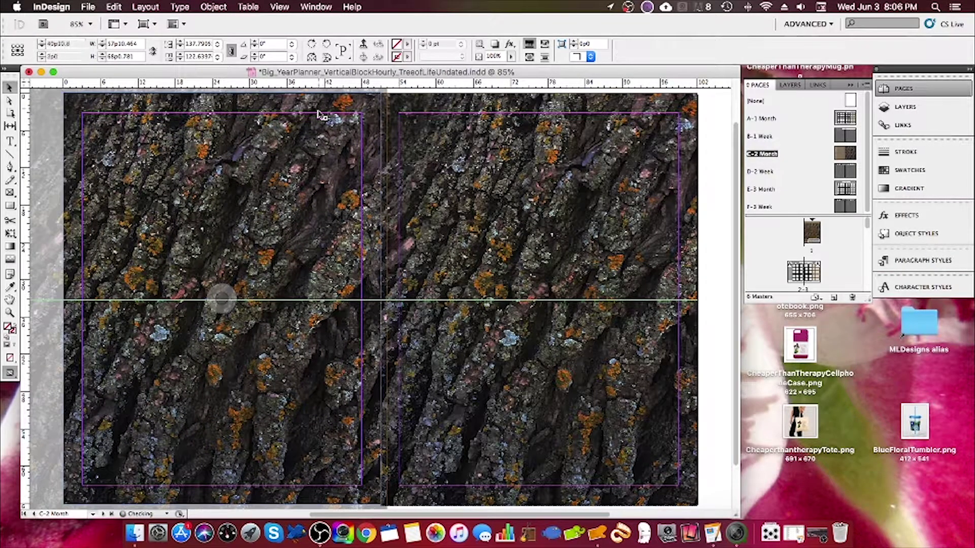
Send both full-page bark frames behind the calendar content on the C-2 Month master
left_click(432, 188)
left_click(325, 178, "shift")
left_click(213, 7)
mouse_move(304, 45)
left_click(386, 80)
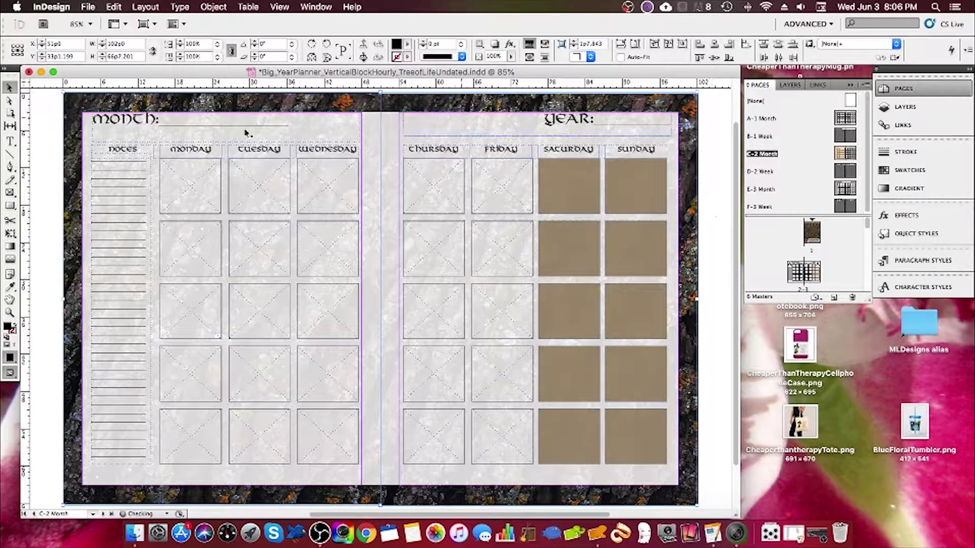
Nudge the Month and Year heading frames slightly down from the top margin on the C-2 Month master
left_click(287, 126)
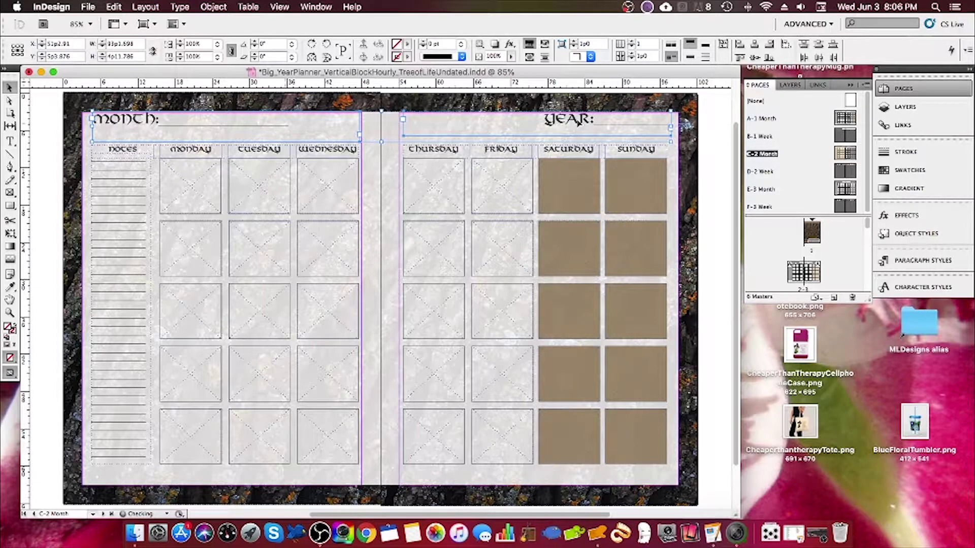
key("Down")
key("Down")
key("Down")
key("Down")
key("Down")
key("Down")
key("Down")
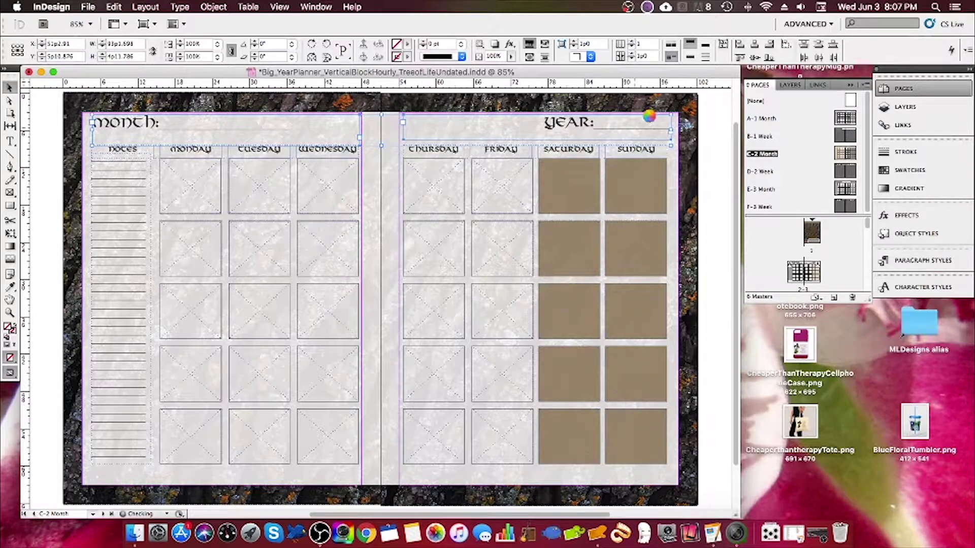
Copy the Tree of Life cover background artwork from page 1 and paste it into the E-3 Month master
double_click(841, 175)
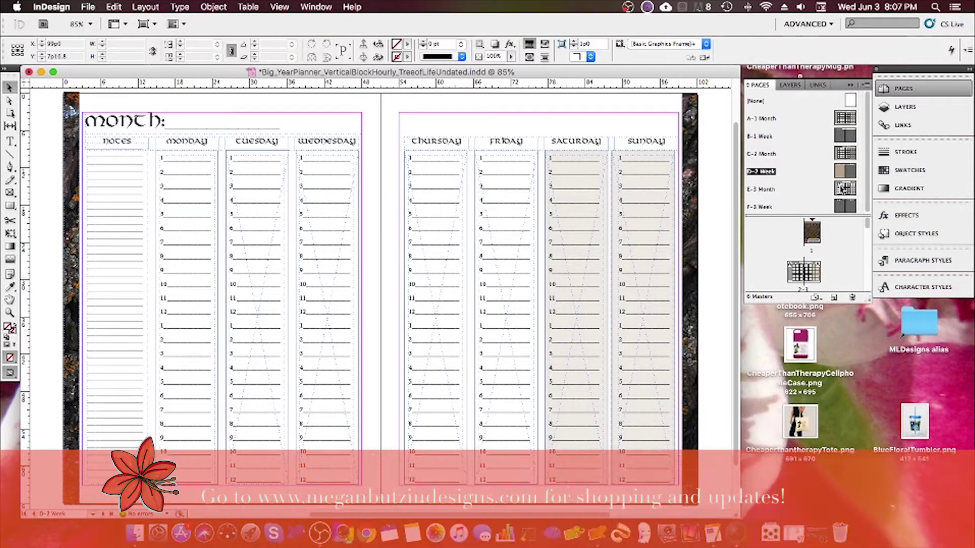
double_click(833, 189)
double_click(811, 231)
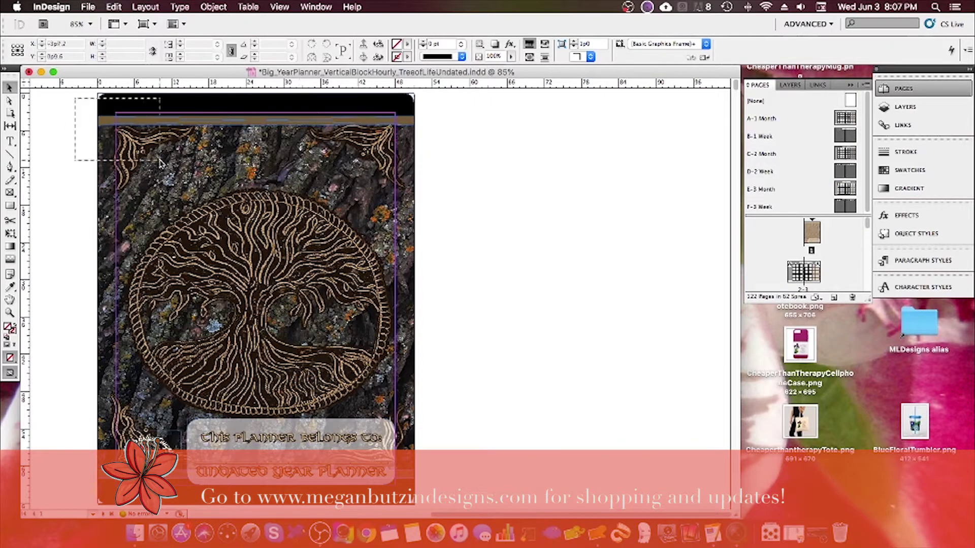
double_click(757, 191)
left_click(280, 7)
left_click(325, 107)
key("super+v")
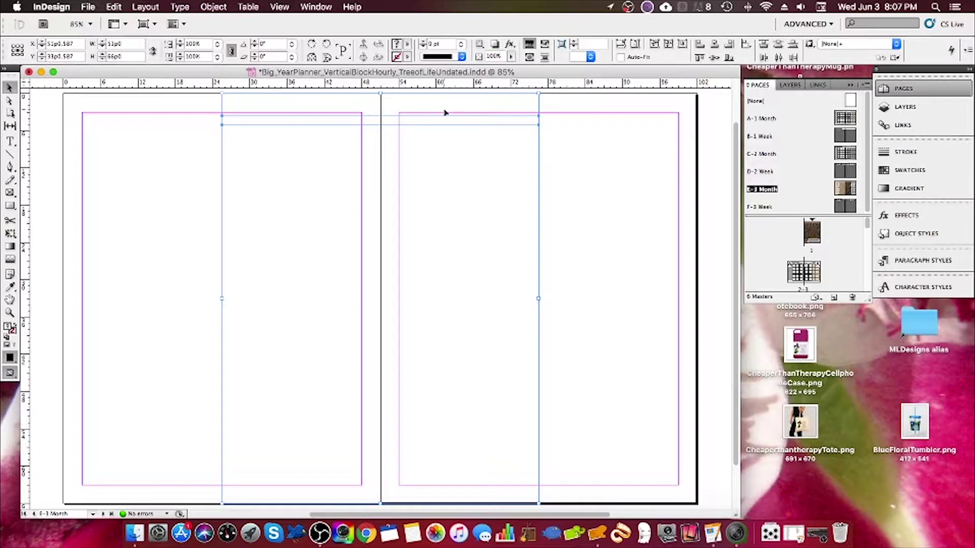
Position the pasted cover artwork so it exactly covers the left page of the E-3 Month master
left_click_drag(346, 115, 490, 130)
mouse_move(227, 116)
left_mouse_down()
mouse_move(211, 110)
mouse_move(234, 110)
left_mouse_up()
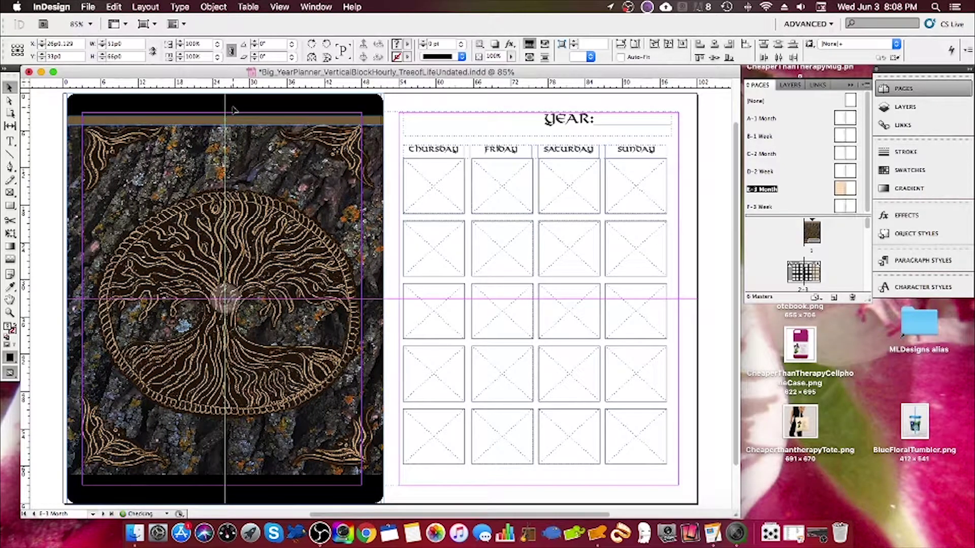
left_click_drag(234, 109, 233, 110)
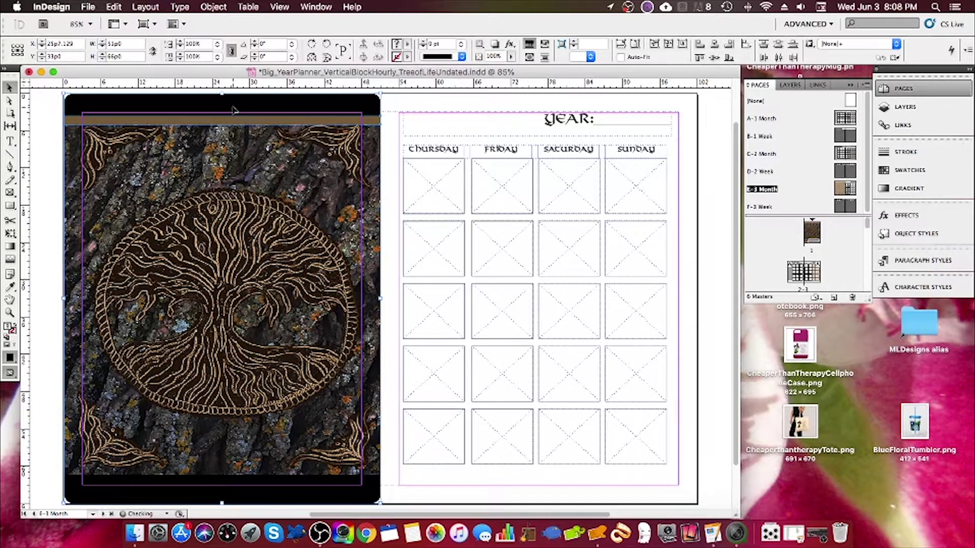
Duplicate the brown band above the tree artwork and place the copy along the artwork's lower edge
left_click(51, 128)
left_click(176, 121)
key("super+c")
key("super+v")
left_click_drag(483, 301, 333, 475)
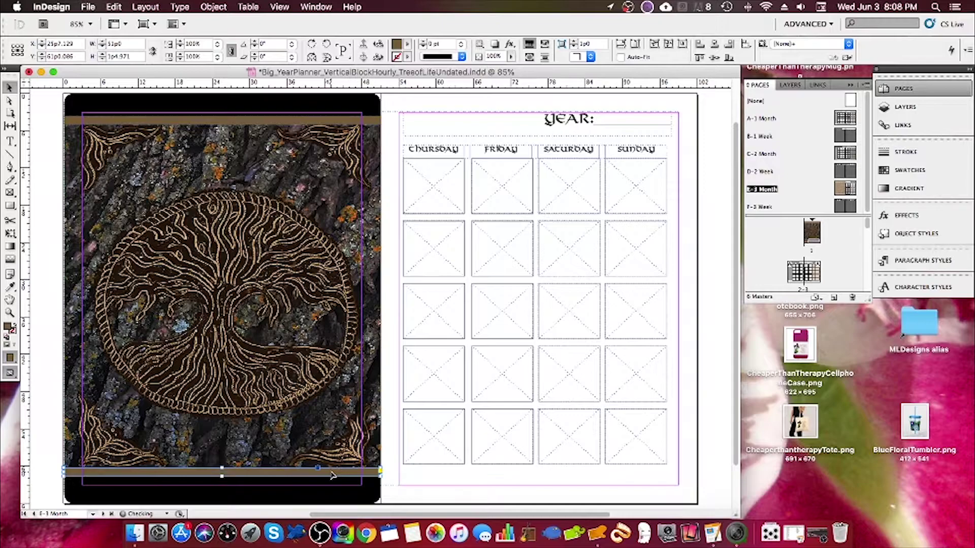
Square off the black background frame's corners and duplicate the whole left-page artwork onto the right page
left_click(374, 501)
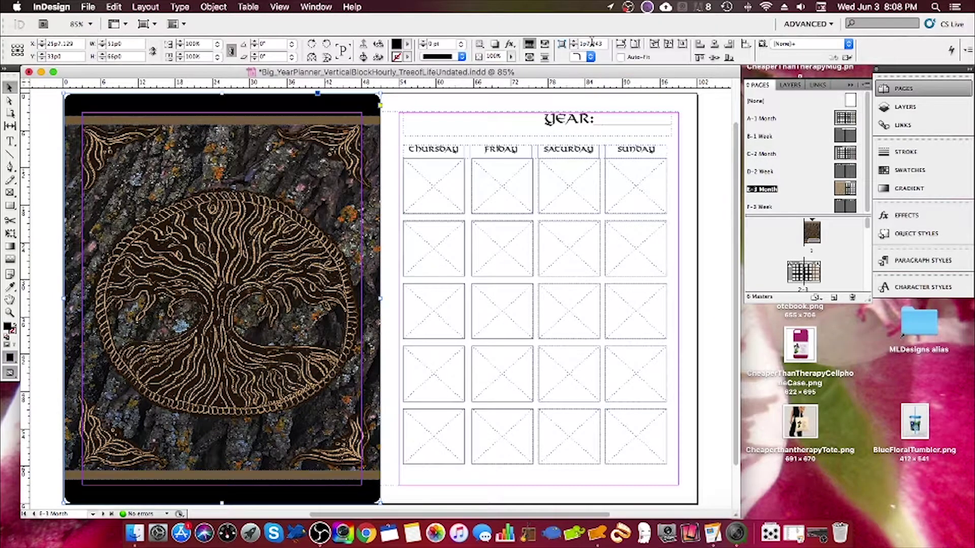
left_click_drag(49, 112, 72, 487)
key("super+c")
key("super+v")
left_click_drag(374, 106, 535, 106)
Send the background artwork of both pages behind the calendar content on the E-3 Month master
left_click_drag(60, 100, 68, 493)
left_click(218, 7)
mouse_move(236, 45)
left_click(373, 79)
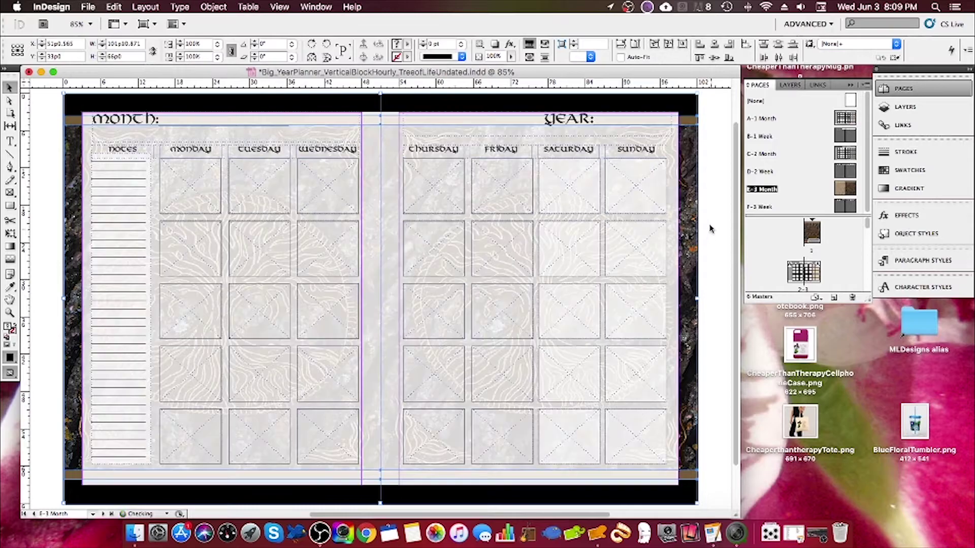
Nudge the Month and Year heading frames slightly down on the E-3 Month master
left_click(332, 126)
key("Down")
key("Down")
key("Down")
key("Down")
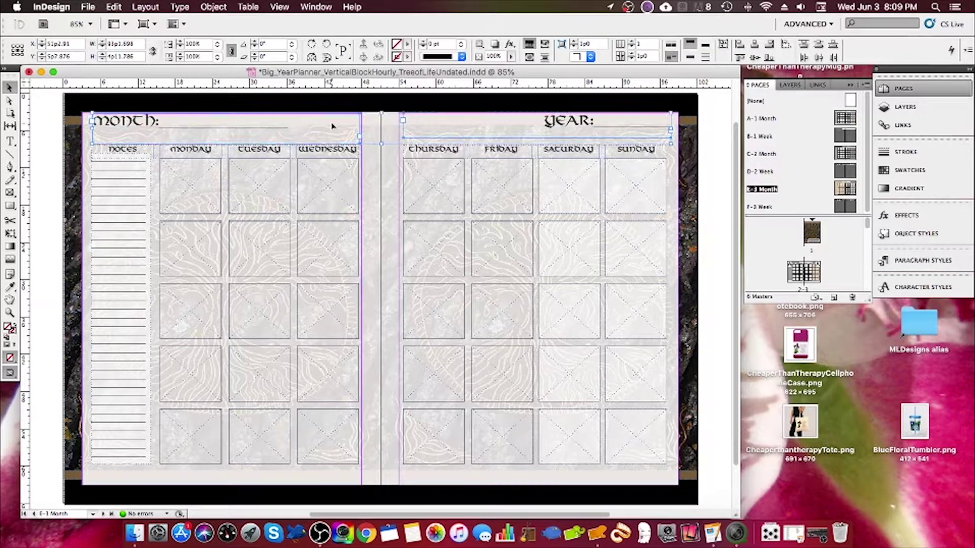
key("Down")
key("Down")
key("Down")
key("Down")
Remove the white fill from the Notes lines frame on the E-3 Month master
left_click(113, 241)
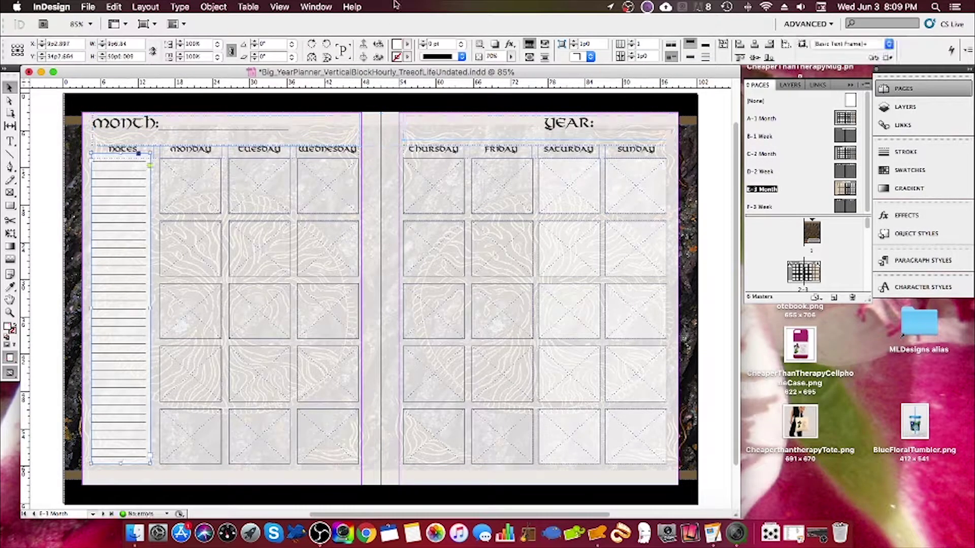
left_click(408, 45)
left_click(433, 70)
left_click(711, 196)
Fill all Saturday and Sunday boxes on the E-3 Month master with the dark brown swatch R=42 G=26 B=3
left_click(581, 187)
left_click_drag(620, 185, 580, 341)
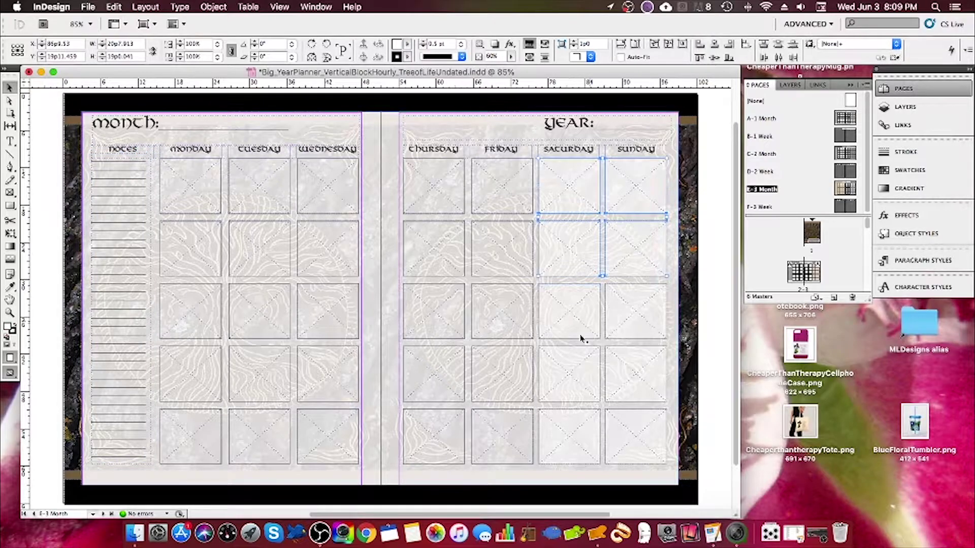
left_click(407, 43)
scroll(450, 152, "down", 3)
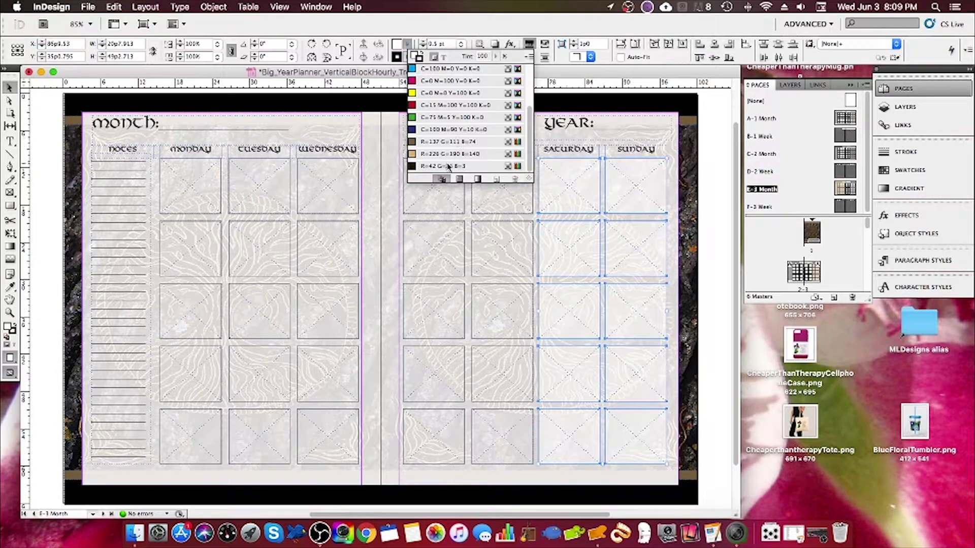
left_click(448, 165)
left_click(708, 169)
Colour the Year and Month heading text on the E-3 Month master with the R=42 G=26 B=3 swatch
double_click(588, 125)
key("super+a")
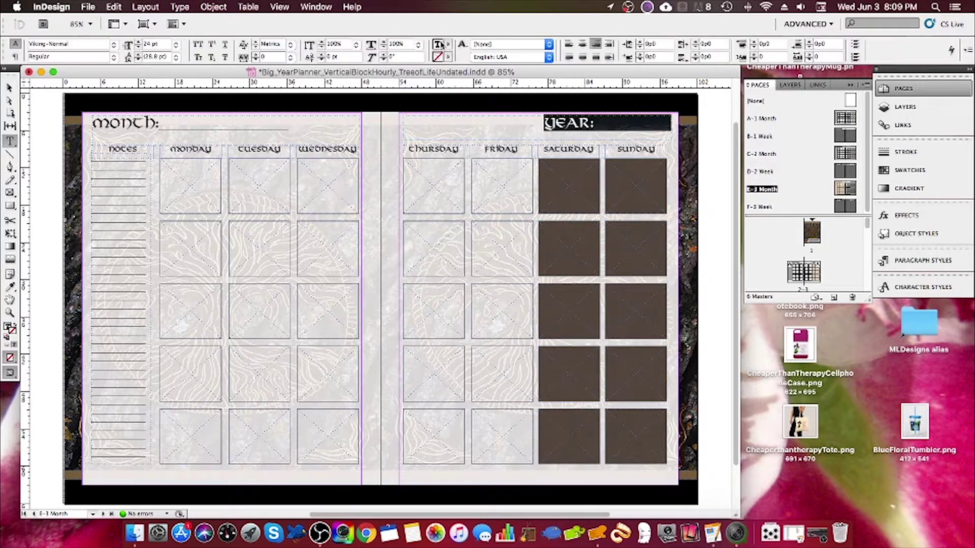
left_click(448, 44)
scroll(472, 131, "down", 3)
left_click(472, 165)
triple_click(127, 123)
left_click(448, 45)
scroll(513, 124, "down", 3)
left_click(489, 166)
Colour the Notes and weekday heading text on both E-3 Month pages with the R=42 G=26 B=3 swatch
left_click(136, 142)
double_click(130, 148)
key("super+a")
left_click(448, 44)
scroll(504, 165, "down", 3)
left_click(498, 166)
double_click(433, 149)
key("super+a")
left_click(446, 44)
left_click(475, 165)
Colour the Notes writing lines on the E-3 Month master with the R=42 G=26 B=3 swatch
left_click_drag(120, 156, 119, 457)
left_click(446, 43)
left_click(483, 166)
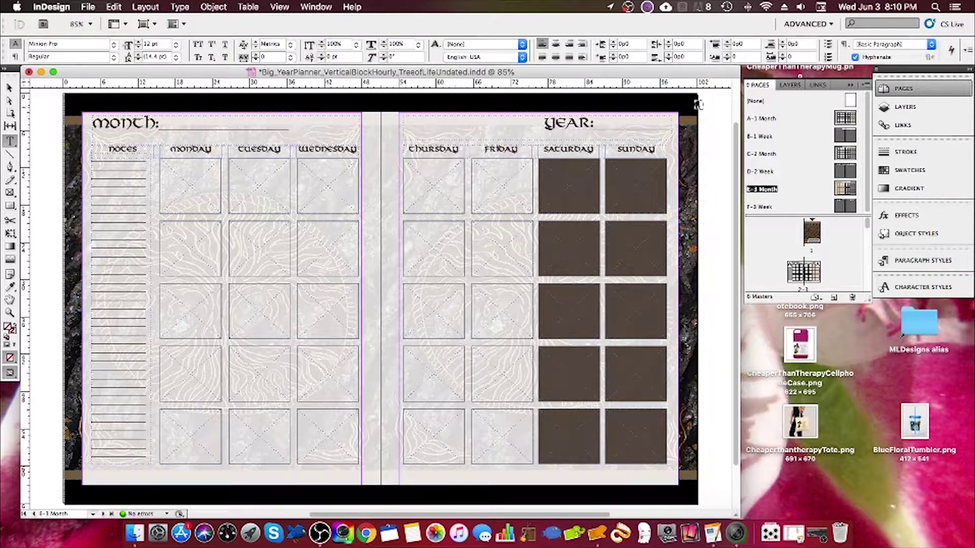
key("Escape")
Copy the right page's background artwork from the E-3 Month master and open the F-3 Week master spread
left_click_drag(697, 92, 691, 459)
double_click(840, 208)
left_click(279, 7)
left_click(305, 104)
Change the fill of the Saturday and Sunday columns on the F-3 Week master to the R=42 G=26 B=3 swatch
left_click(596, 148)
left_click(591, 156)
left_click(609, 152)
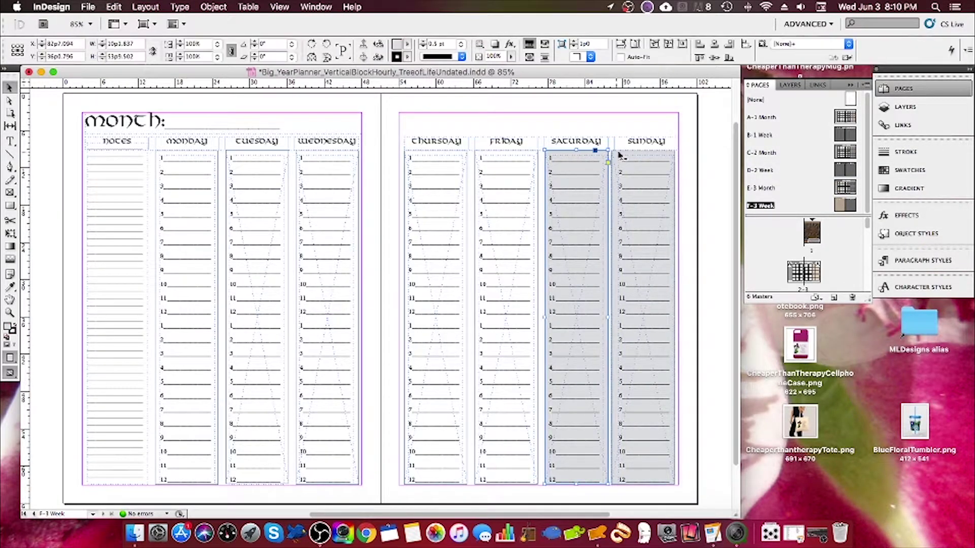
left_click(549, 152)
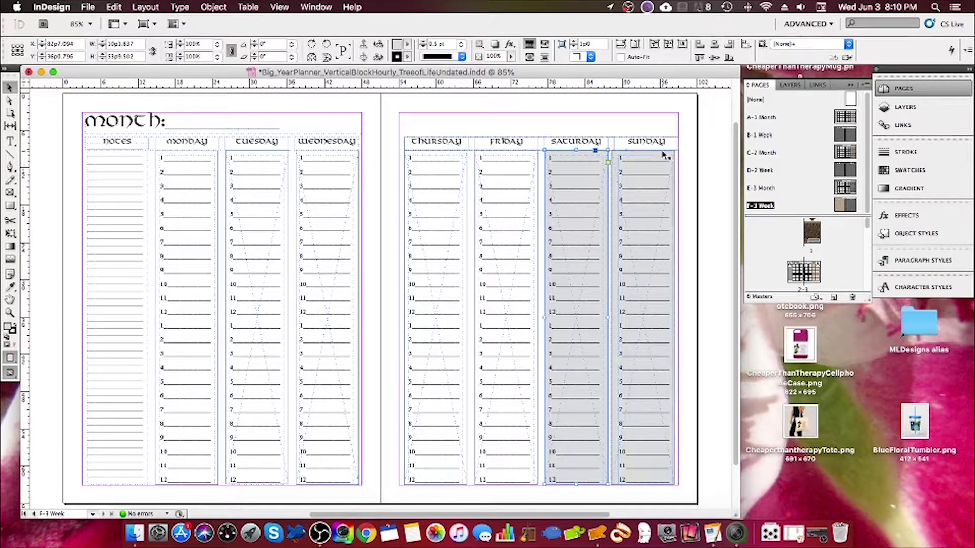
left_click(664, 152, "shift")
left_click(435, 56)
scroll(453, 156, "down", 2)
left_click_drag(529, 133, 529, 153)
left_click(448, 166)
left_click(689, 136)
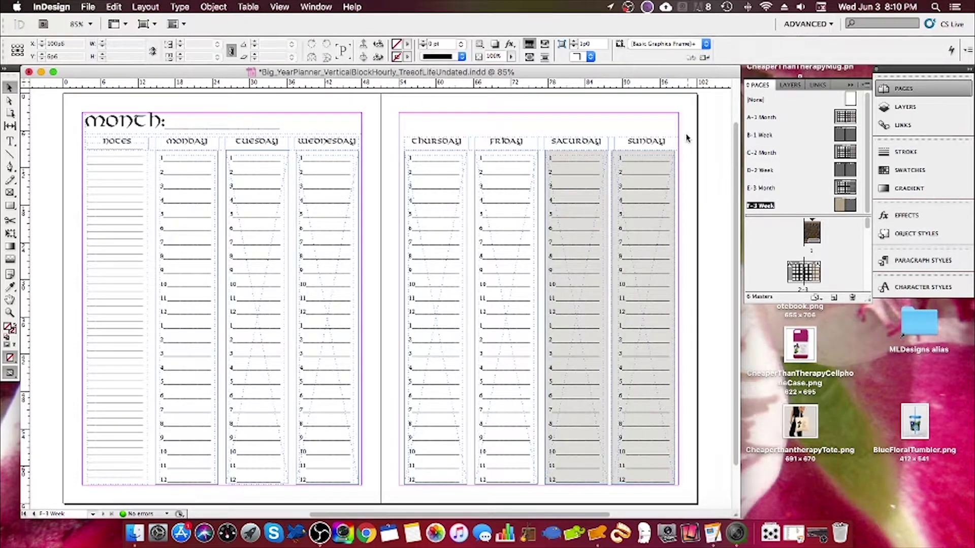
Paste the background artwork onto both F-3 Week pages and crop it to narrow strips in the outer margins
key("super+v")
left_click_drag(332, 237, 174, 237)
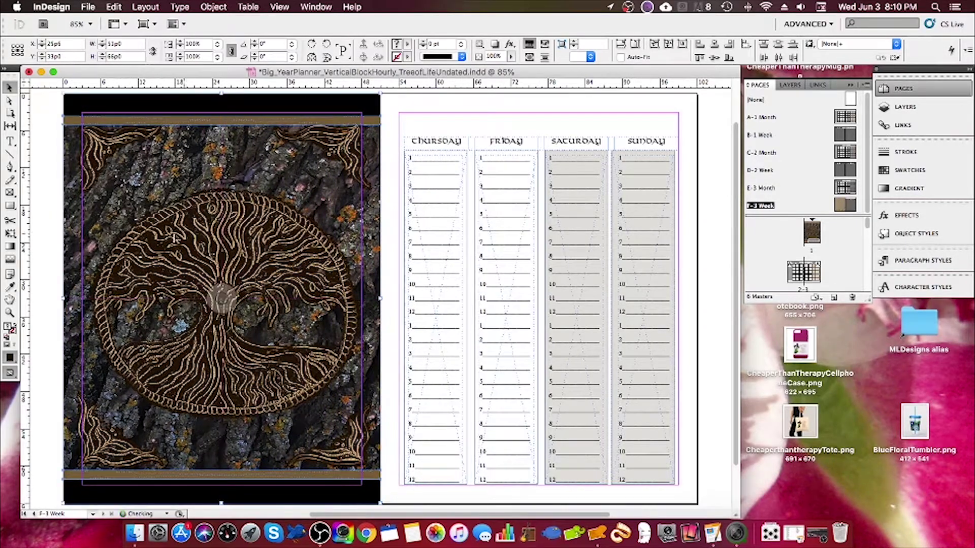
left_click_drag(382, 300, 82, 255)
key("super+v")
left_click_drag(384, 173, 690, 172)
Move the brown bands to the upper and lower page edges and extend them across the whole F-3 Week spread
left_click(326, 123)
left_click_drag(76, 119, 83, 97)
left_click_drag(374, 477, 695, 484)
left_click(278, 7)
left_click(303, 103)
left_click(325, 97)
left_click_drag(381, 99, 696, 105)
Send the right page's outer edge strip behind the brown bands on the F-3 Week master
left_click(688, 228)
left_click(213, 7)
mouse_move(312, 47)
left_click(419, 80)
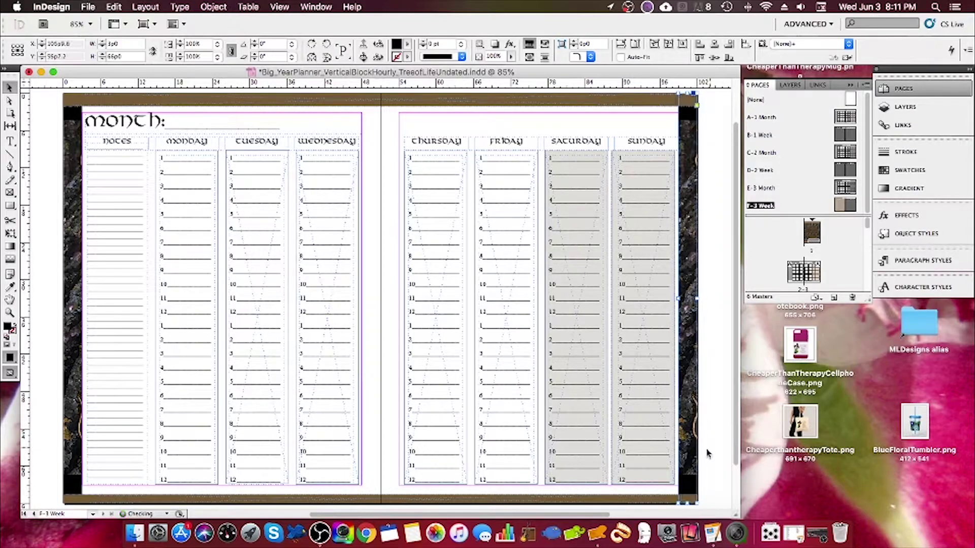
left_click(691, 437)
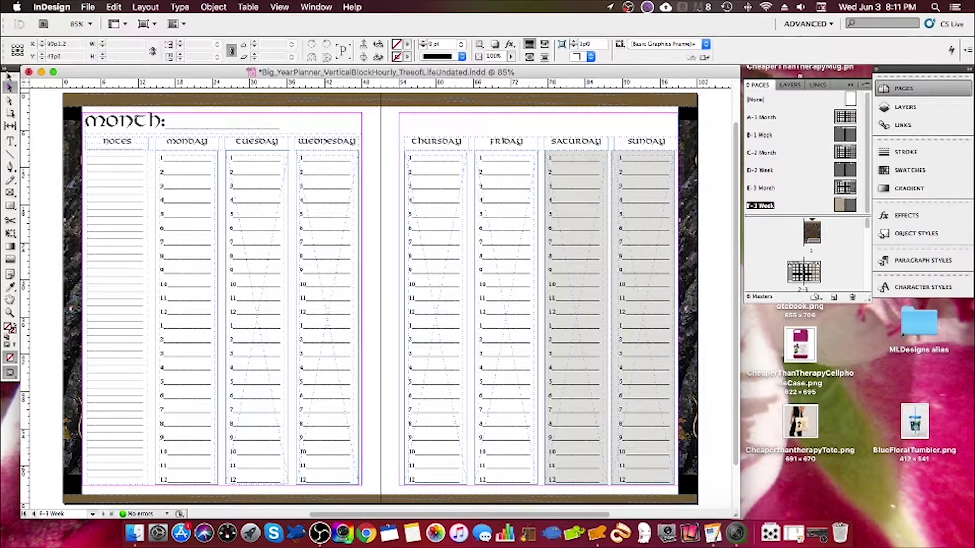
Colour the Month heading text on the F-3 Week master with the R=42 G=26 B=3 swatch
left_click(285, 152)
double_click(130, 119)
key("super+a")
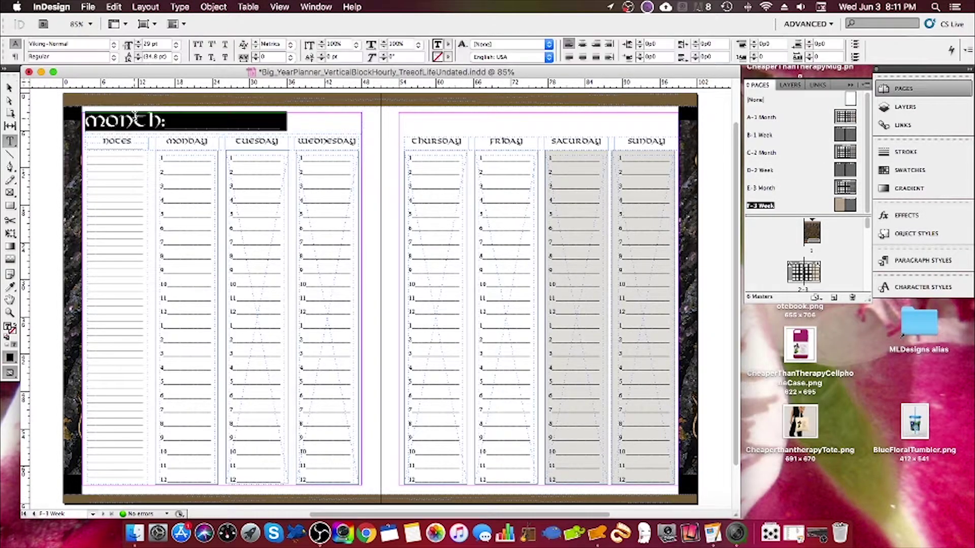
left_click(448, 44)
scroll(500, 162, "down", 2)
left_click(500, 166)
Colour the Notes and weekday heading text on the F-3 Week master with the R=42 G=26 B=3 swatch
left_click(328, 141)
key("super+a")
left_click(448, 44)
scroll(479, 110, "down", 2)
left_click(484, 166)
Colour the Notes writing lines on the F-3 Week master with the R=42 G=26 B=3 swatch
double_click(133, 183)
key("super+a")
left_click(449, 44)
scroll(483, 157, "down", 2)
left_click(490, 166)
left_click(713, 187)
Open the B-1 Week master and colour its Month heading text with the brown swatch R=137 G=111 B=74
double_click(849, 176)
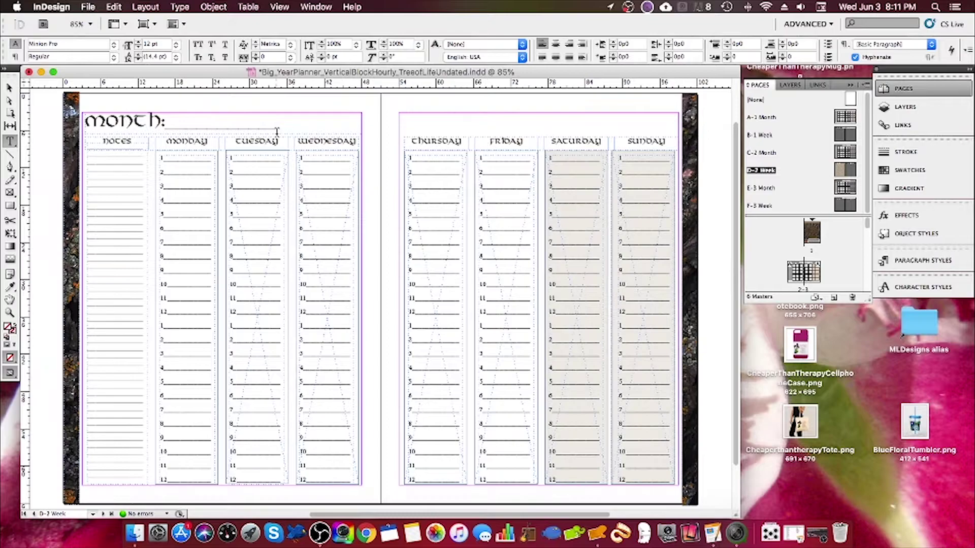
double_click(845, 135)
triple_click(148, 121)
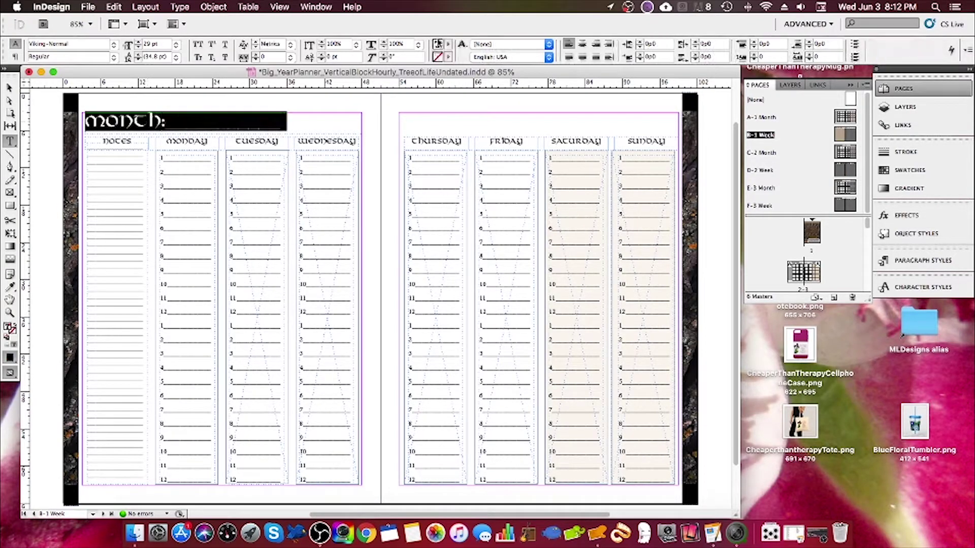
left_click(448, 44)
left_click(466, 142)
Colour the Notes and weekday heading text on the B-1 Week master with the R=137 G=111 B=74 swatch
left_click(272, 159)
double_click(275, 140)
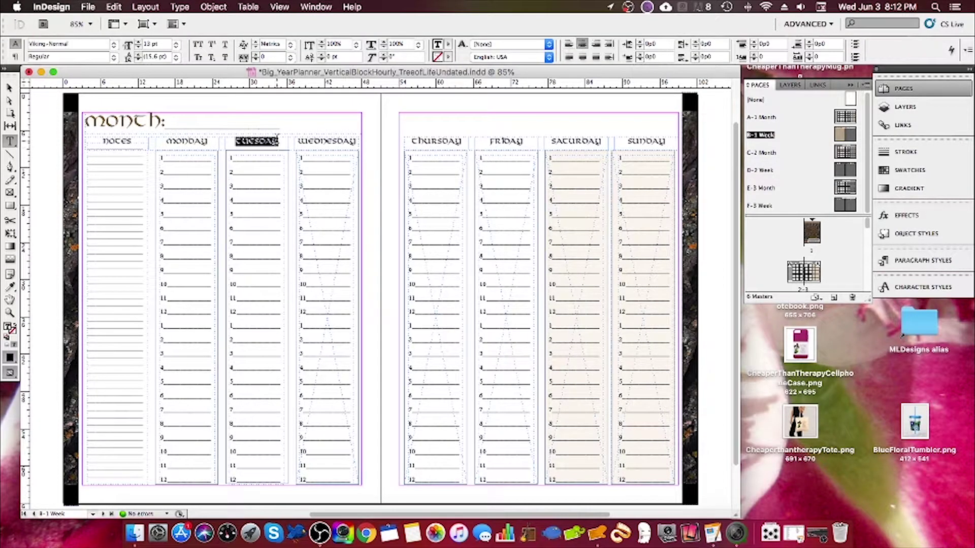
left_click(310, 136)
double_click(311, 136)
double_click(311, 140)
key("super+a")
left_click(448, 44)
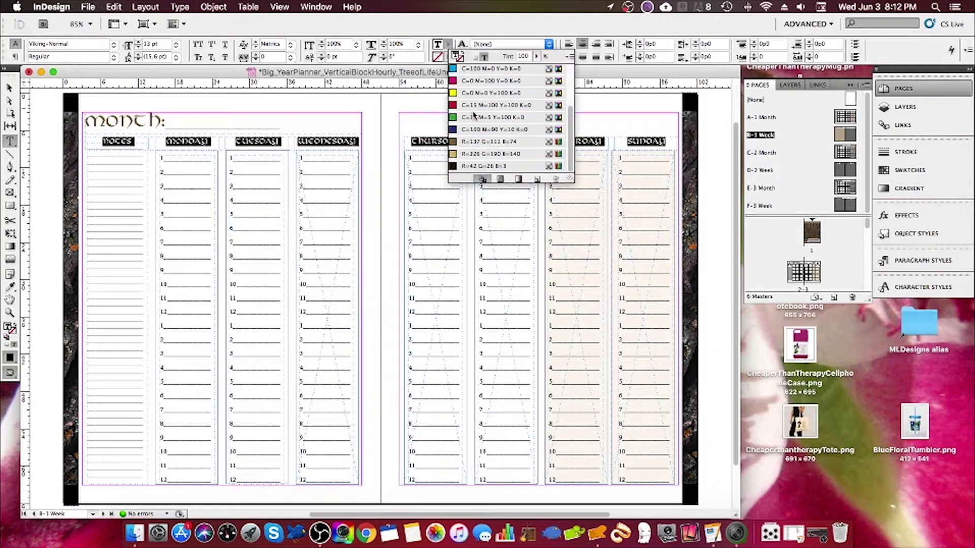
Colour the Notes writing lines on the B-1 Week master with the R=137 G=111 B=74 swatch
left_click(118, 158)
key("super+a")
left_click(448, 44)
scroll(466, 116, "down", 2)
left_click(466, 142)
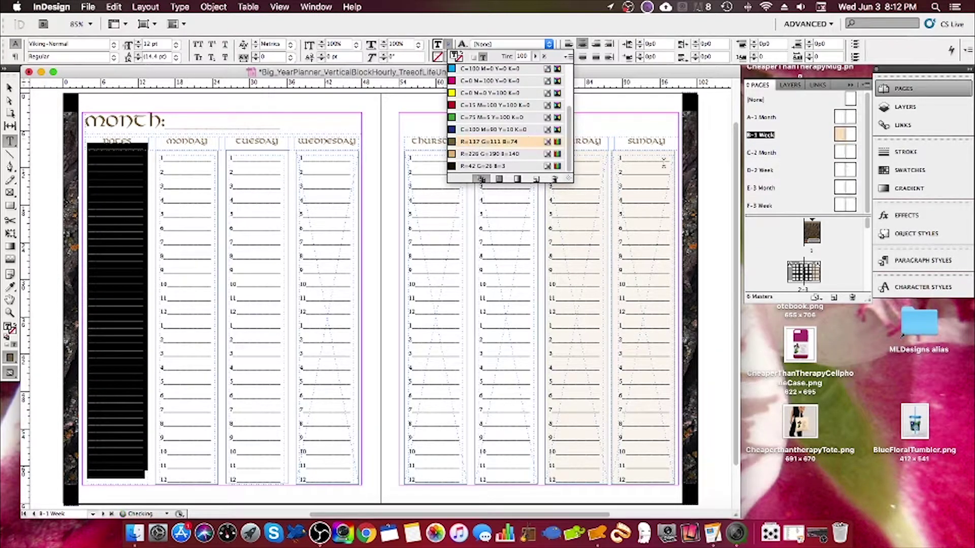
left_click(663, 161)
Open the A-1 Month master and colour the right page's Thursday to Sunday headings with the R=137 G=111 B=74 swatch
double_click(839, 118)
left_click(437, 149)
key("super+a")
left_click(448, 44)
scroll(472, 117, "down", 2)
left_click(475, 142)
Colour the left page's Notes to Wednesday headings on the A-1 Month master with the R=137 G=111 B=74 swatch
left_click(282, 150)
double_click(281, 150)
left_click(307, 152)
key("super+a")
left_click(448, 44)
scroll(482, 116, "down", 2)
left_click(495, 141)
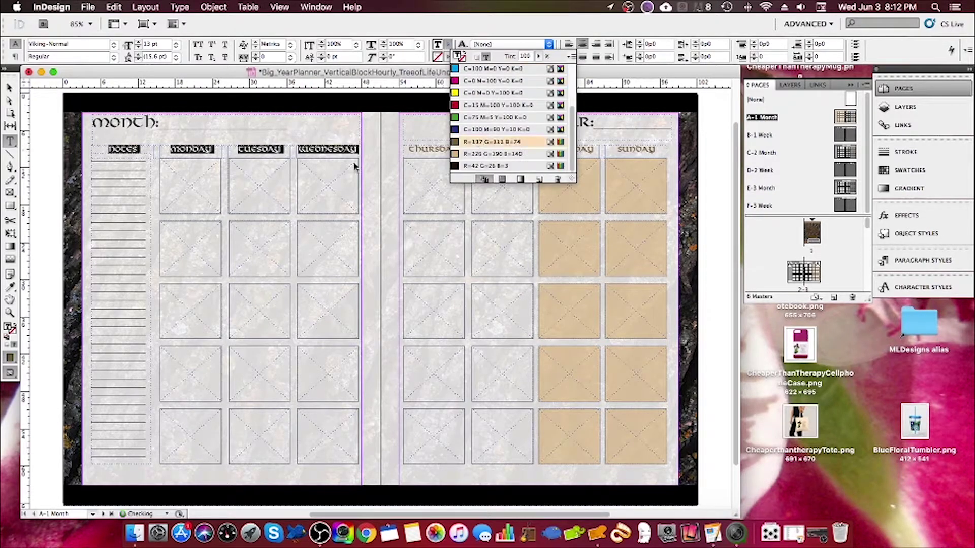
Colour the Month and Year heading text on the A-1 Month master with the R=137 G=111 B=74 swatch
left_click(168, 126)
key("super+a")
left_click(449, 44)
scroll(479, 108, "down", 2)
left_click(478, 141)
left_click(598, 123)
key("super+a")
left_click(449, 44)
scroll(474, 117, "down", 2)
left_click(477, 141)
Colour the Notes writing lines on the A-1 Month master with the R=137 G=111 B=74 swatch
left_click(120, 178)
key("super+a")
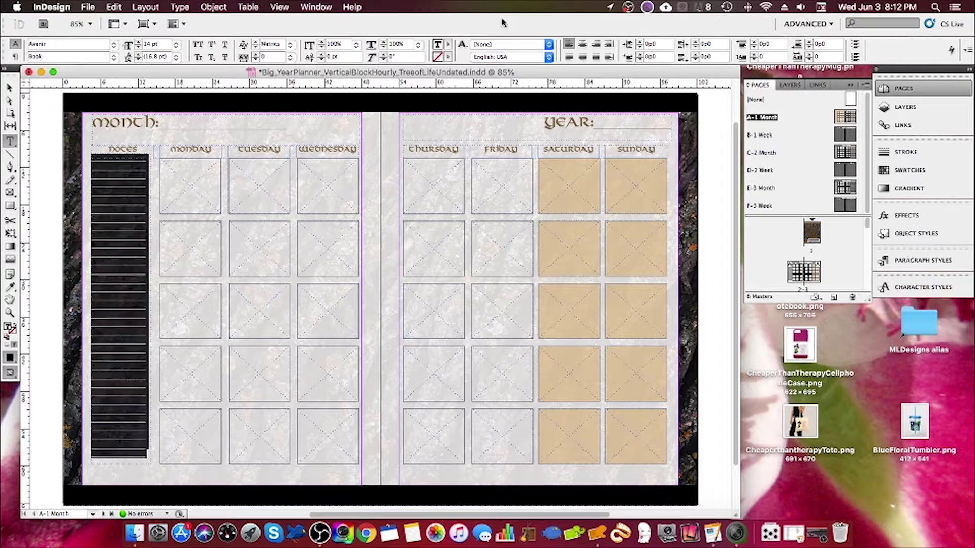
left_click(448, 45)
left_click(477, 141)
key("Escape")
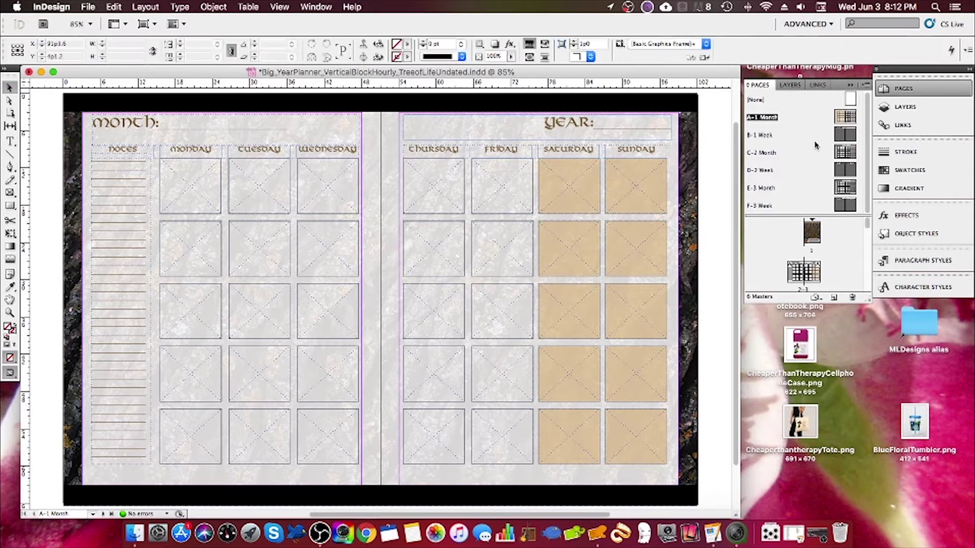
Save the planner document and show the cover on page 1 in Preview screen mode
key("super+s")
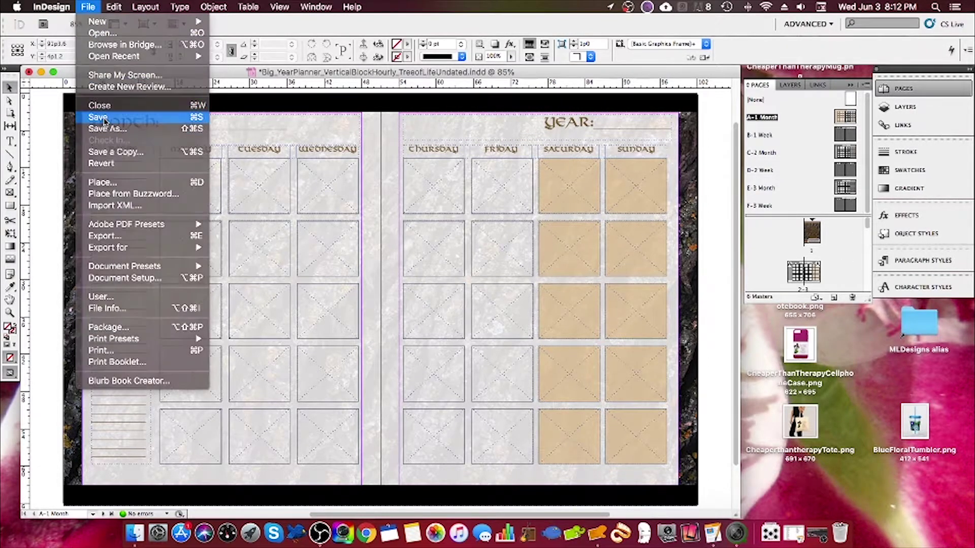
double_click(813, 232)
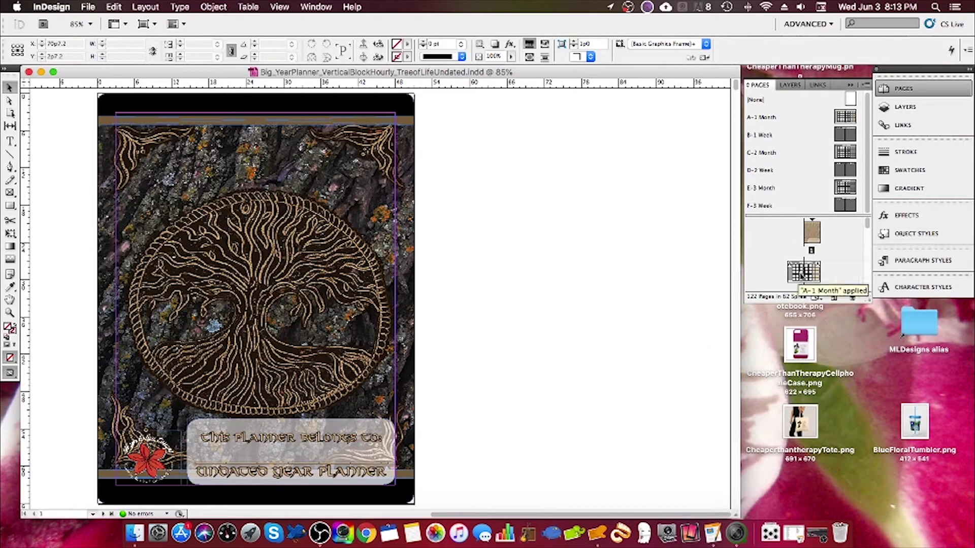
left_click(248, 6)
mouse_move(303, 166)
left_click(450, 179)
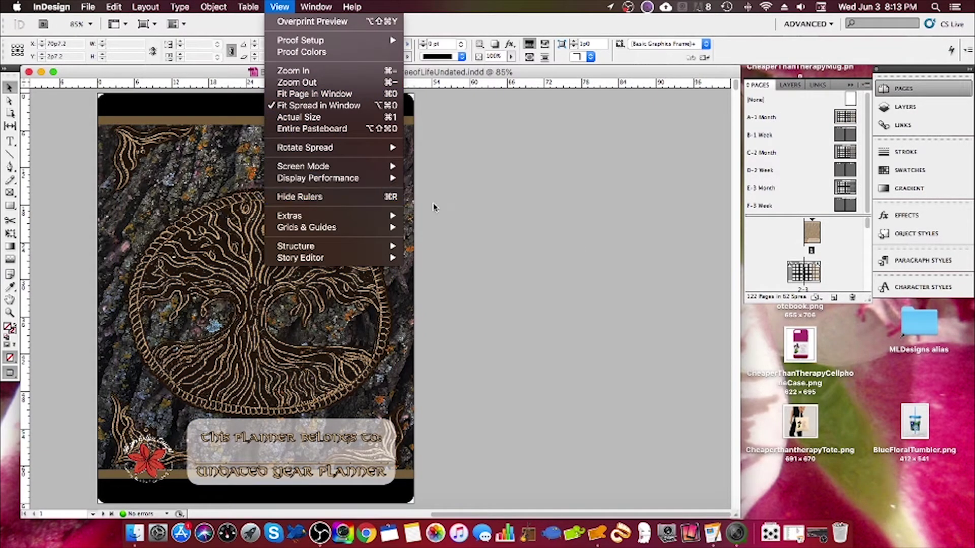
Review the planner's pages from the month spread on pages 2-3 through the final Notes page 122, fitting that page in the window
double_click(801, 278)
key("alt+super+0")
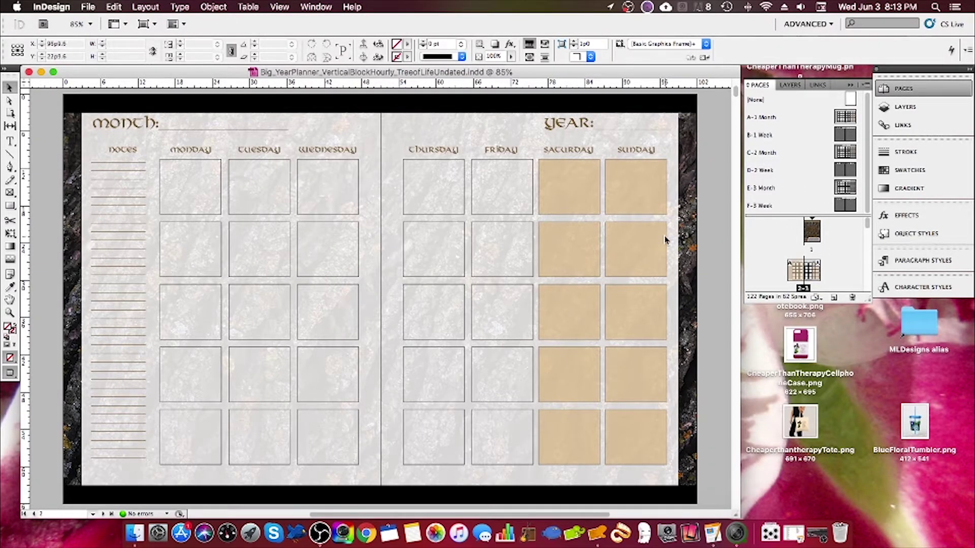
scroll(665, 239, "down", 4)
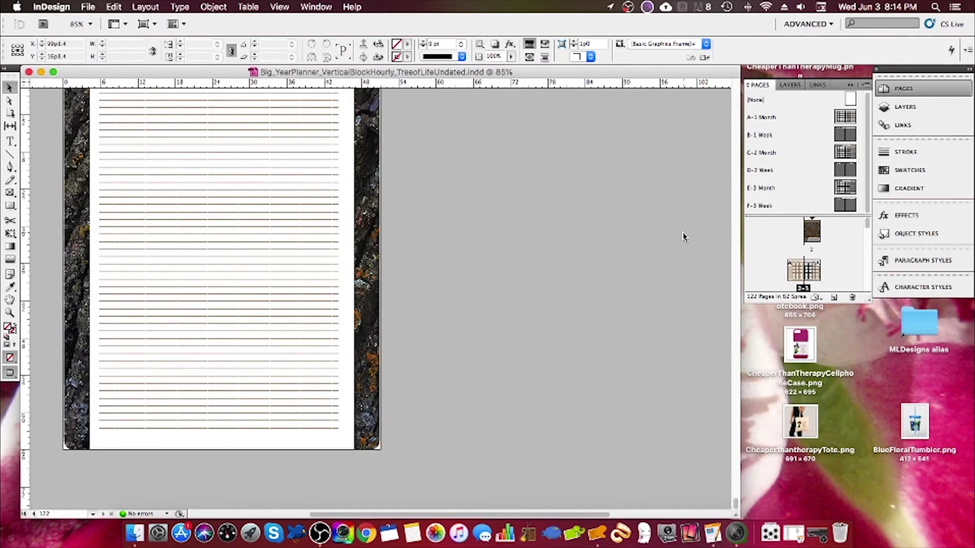
left_click(279, 7)
left_click(326, 102)
left_click(88, 7)
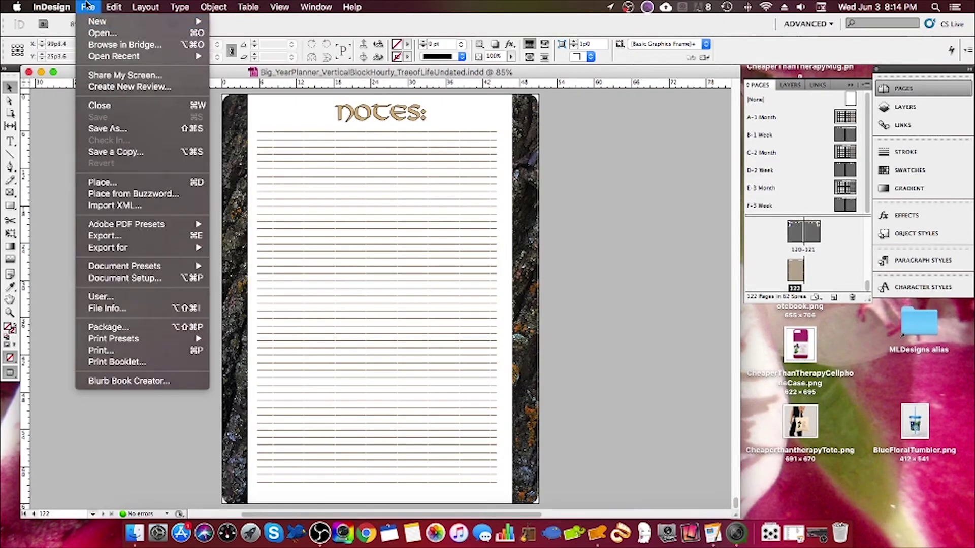
key("Escape")
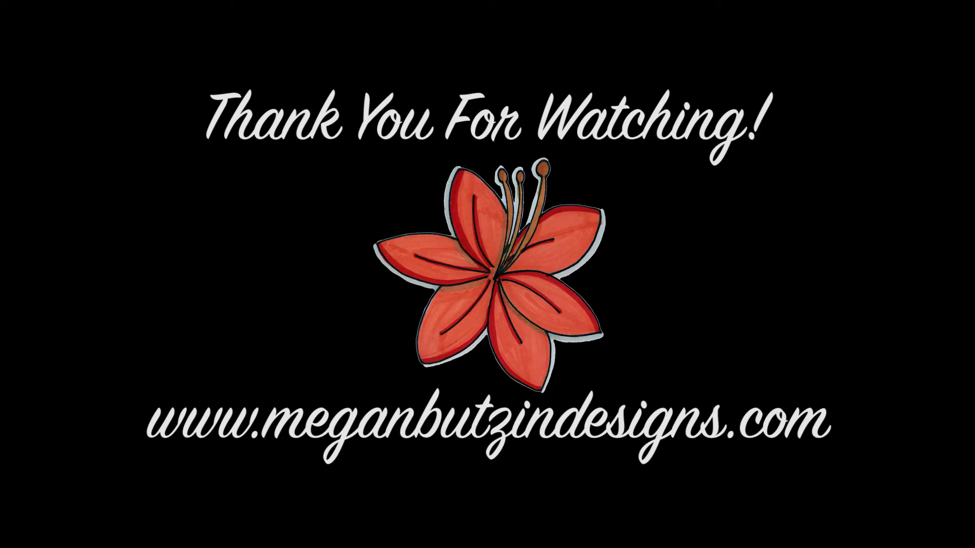